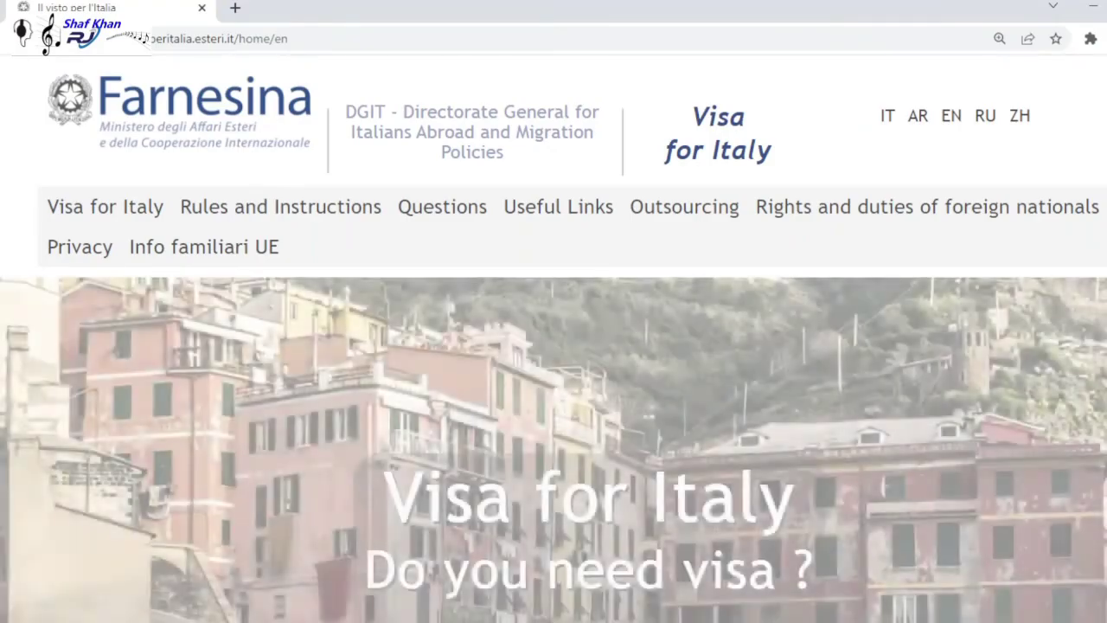
- Choose PAKISTAN as your nationality in the '4 Questions' visa check
scroll(553, 338, "down", 15)
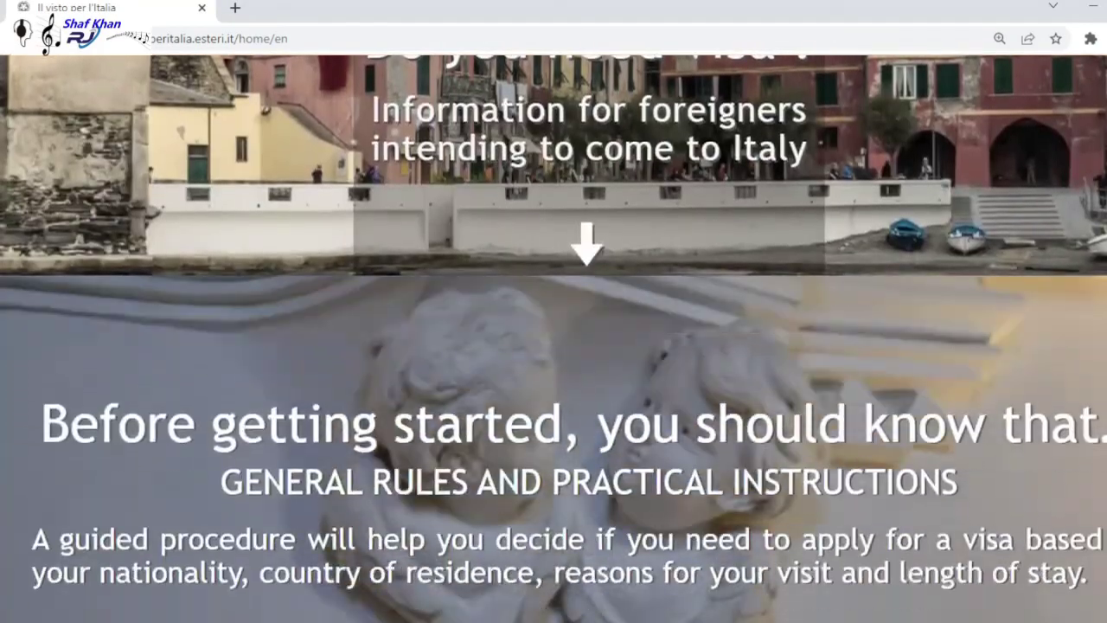
scroll(554, 338, "down", 6)
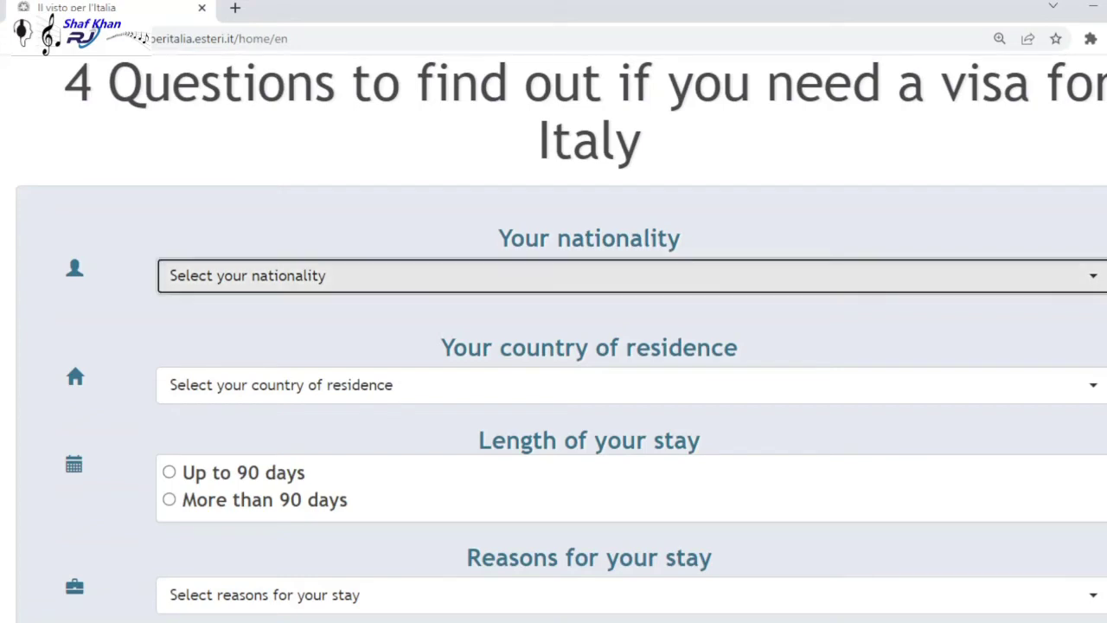
left_click(606, 275)
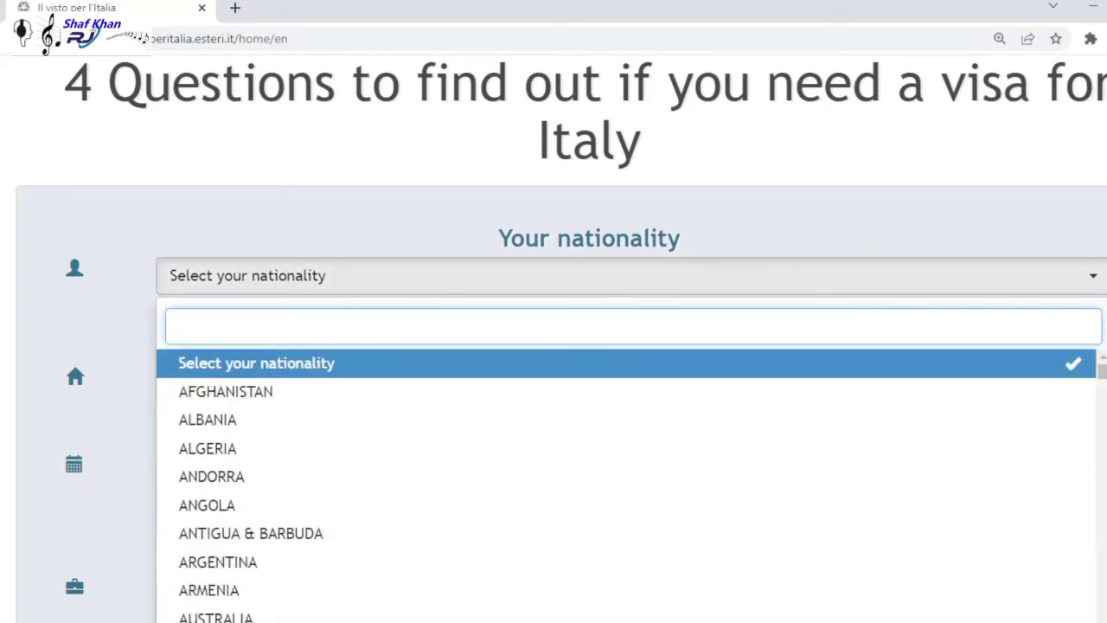
type("Pak")
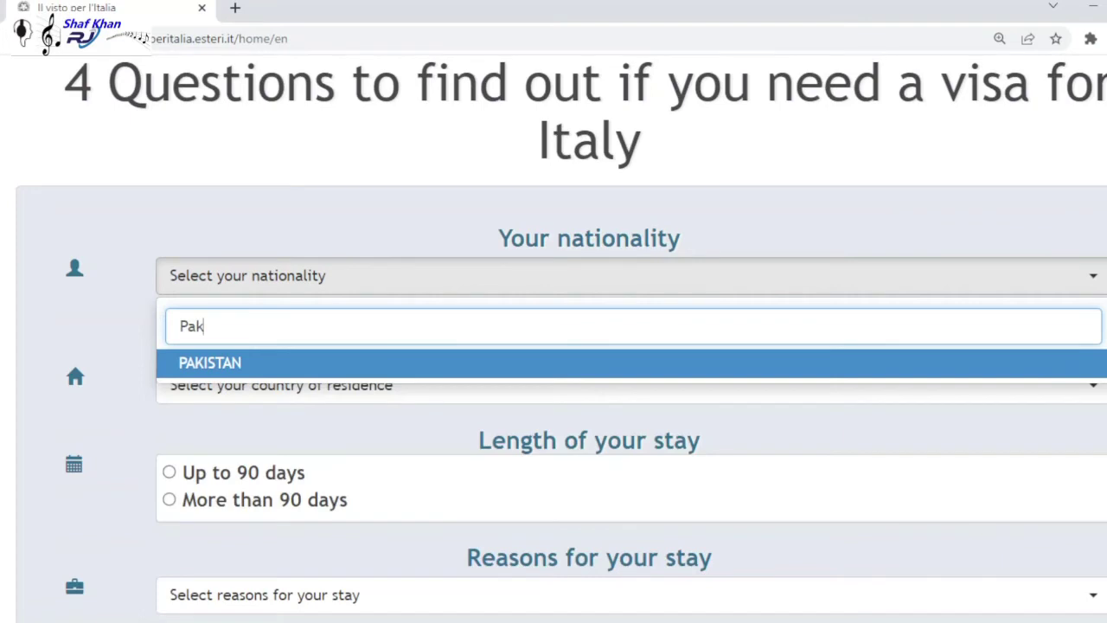
key("Return")
- Set the country of residence to PAKISTAN as well
key("Tab")
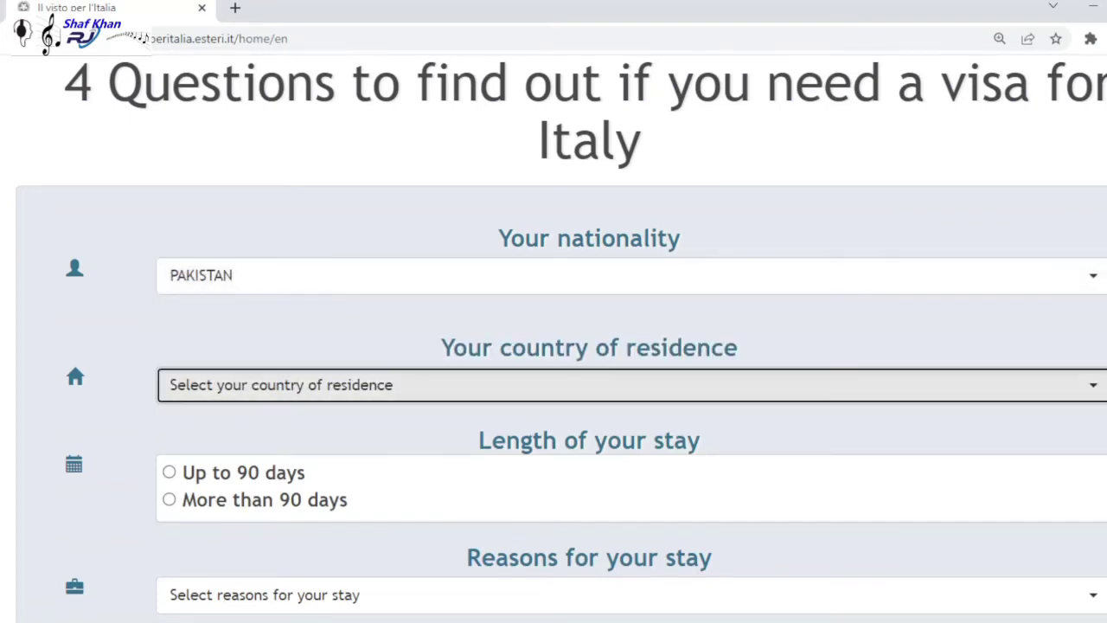
key("Return")
type("pak")
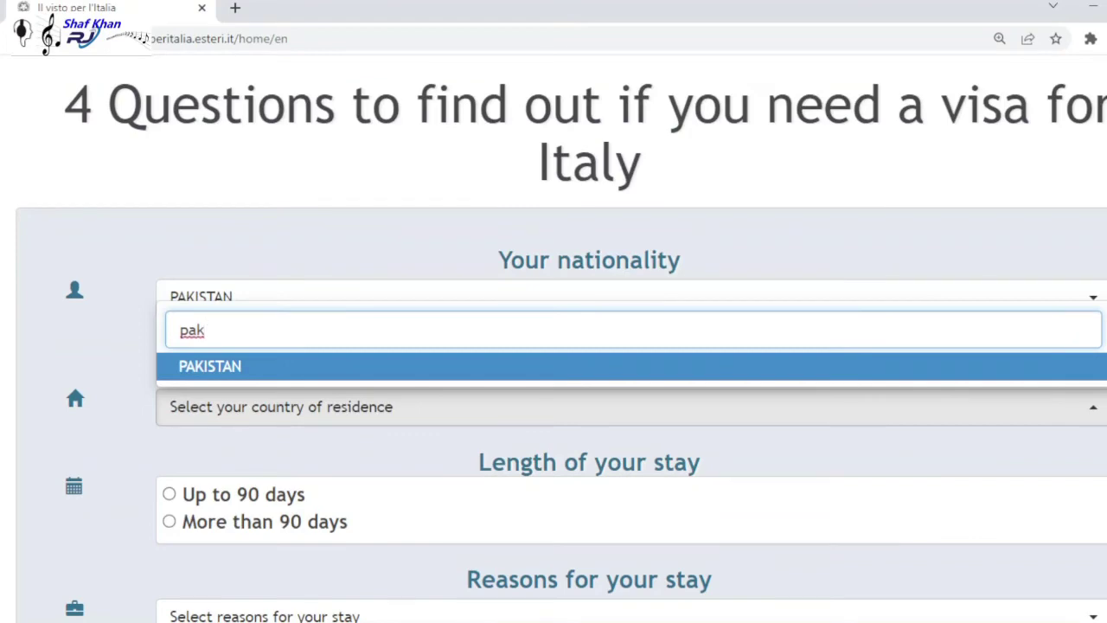
key("Return")
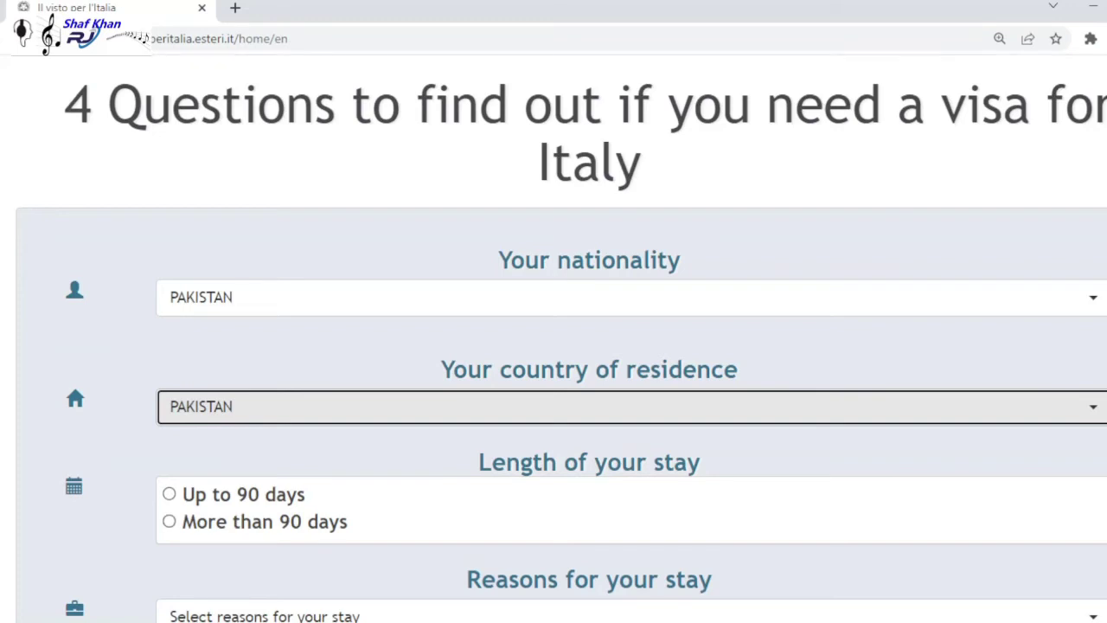
- Answer 'Up to 90 days' with reason 'tourism - visit to family / friends' and view the required documents
left_click(169, 493)
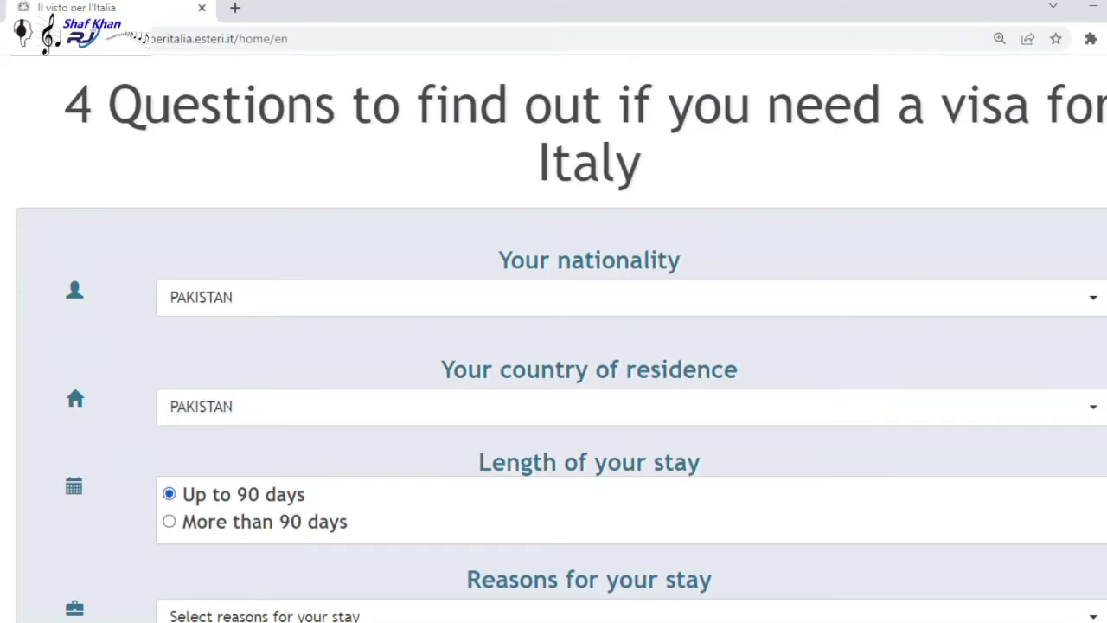
scroll(553, 346, "down", 4)
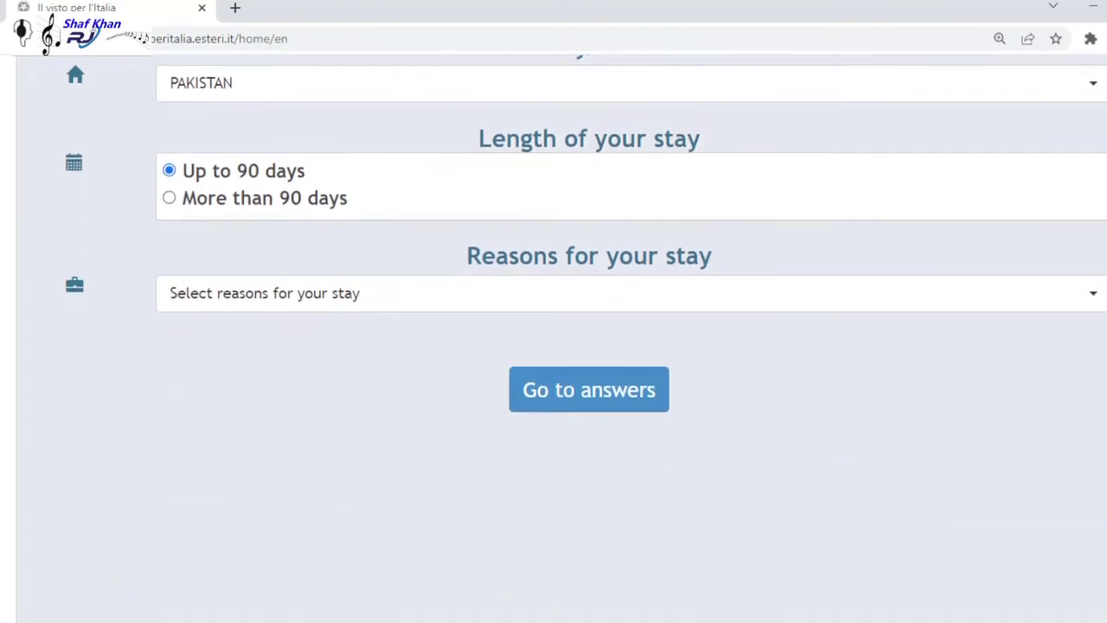
left_click(606, 293)
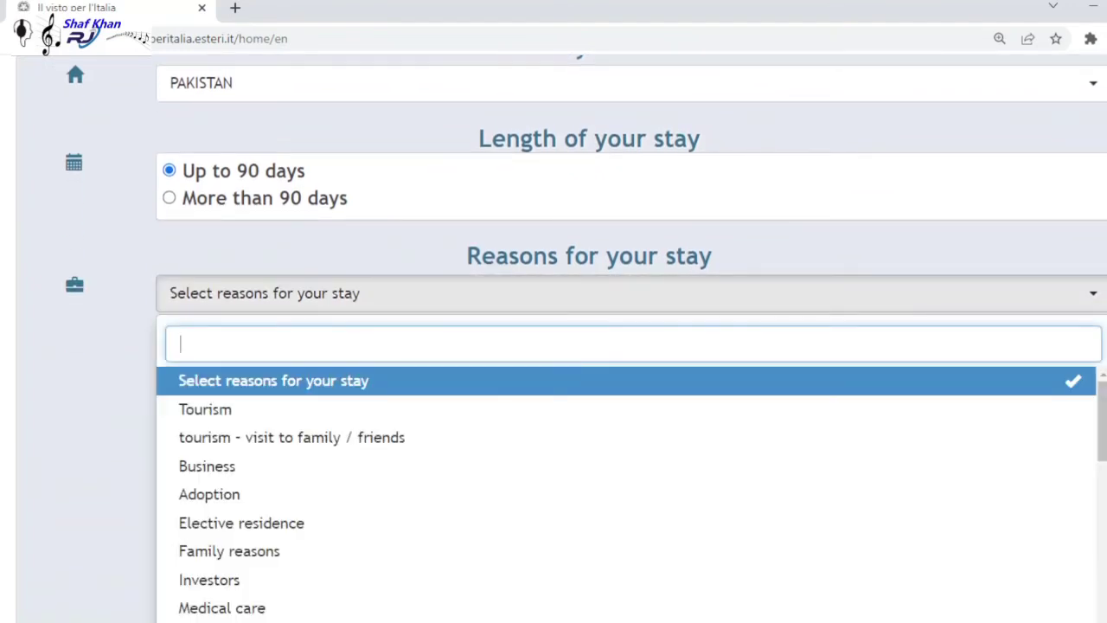
scroll(623, 493, "down", 1)
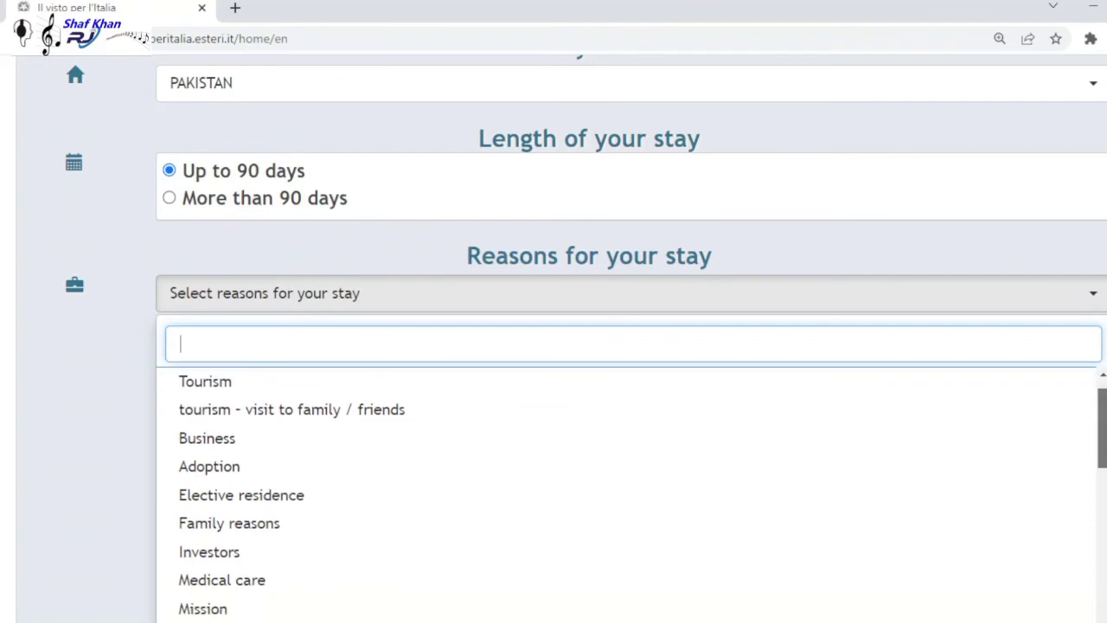
scroll(623, 493, "down", 5)
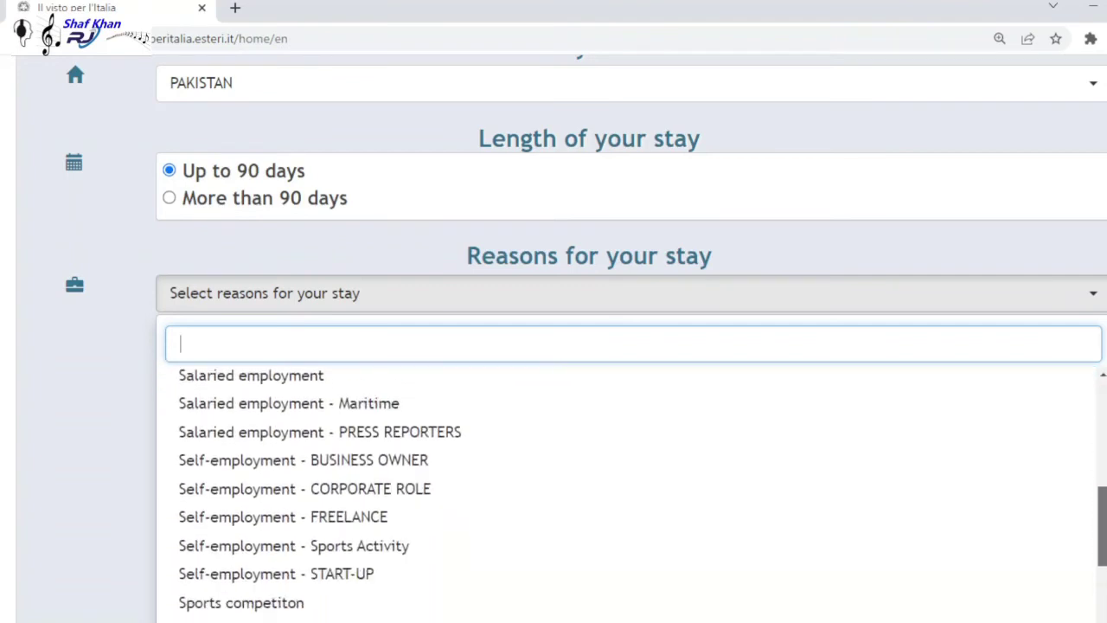
scroll(622, 493, "down", 3)
scroll(623, 493, "up", 8)
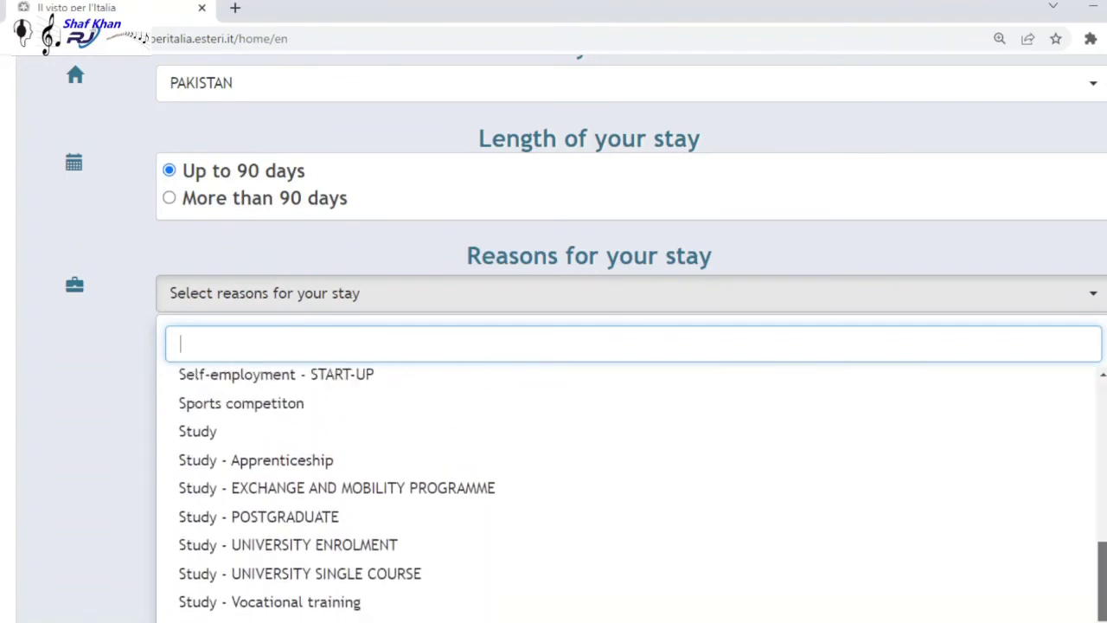
scroll(623, 493, "up", 2)
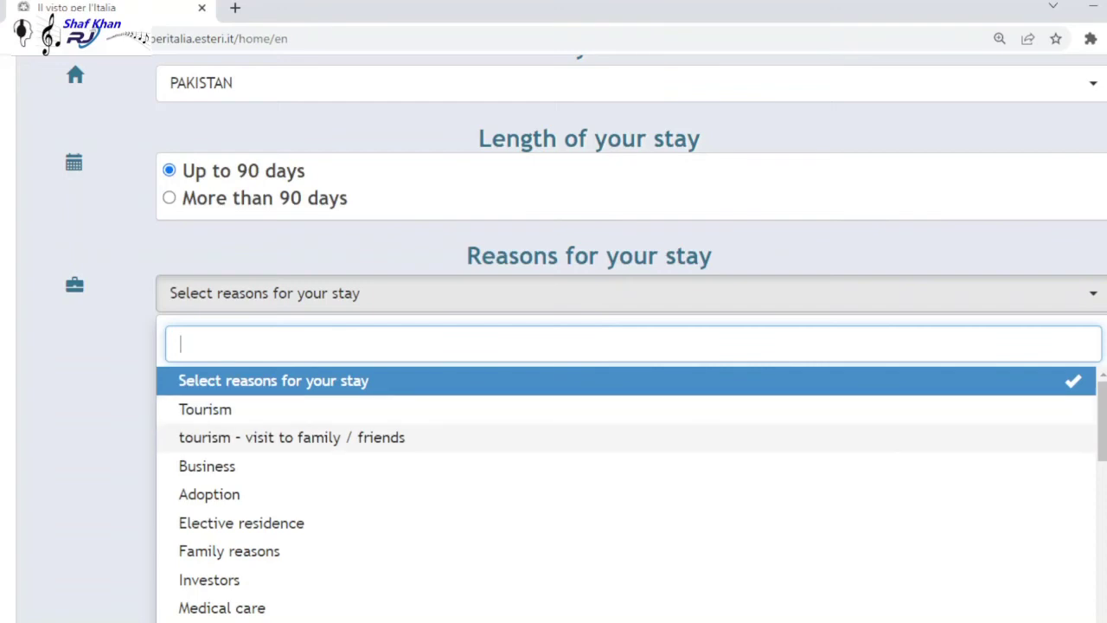
left_click(291, 437)
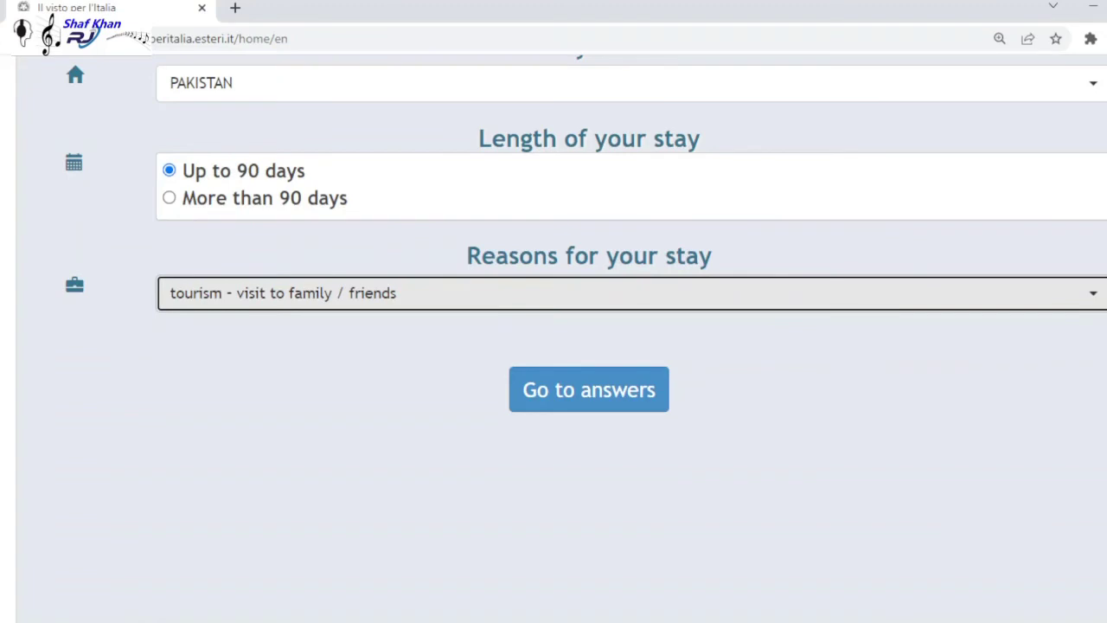
left_click(588, 389)
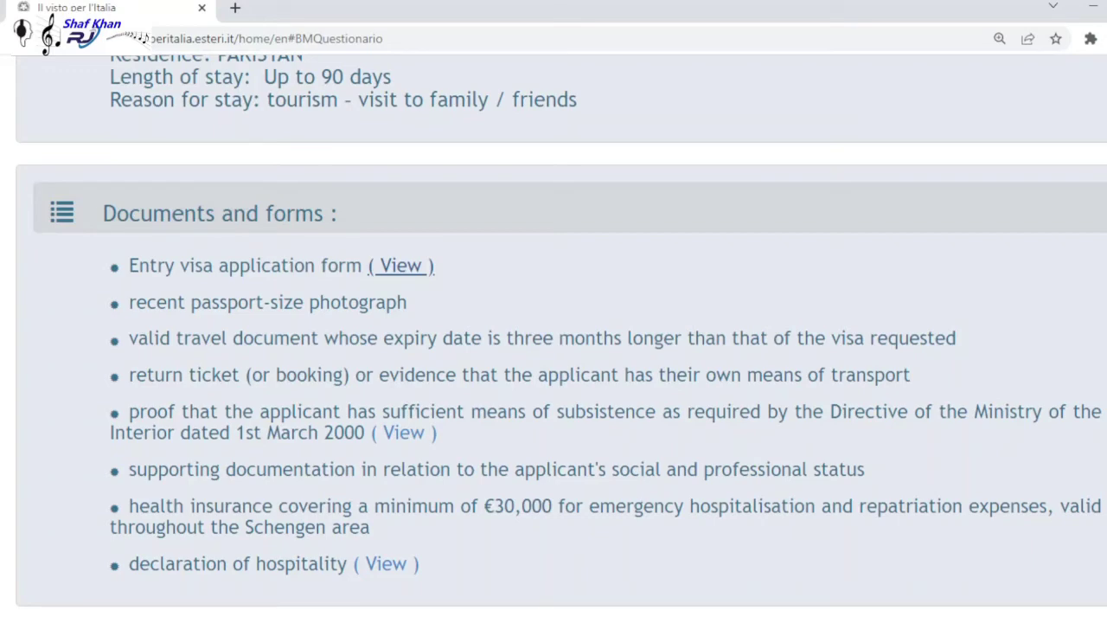
- Open the Entry visa application form and proceed to the online Schengen form
left_click(401, 265)
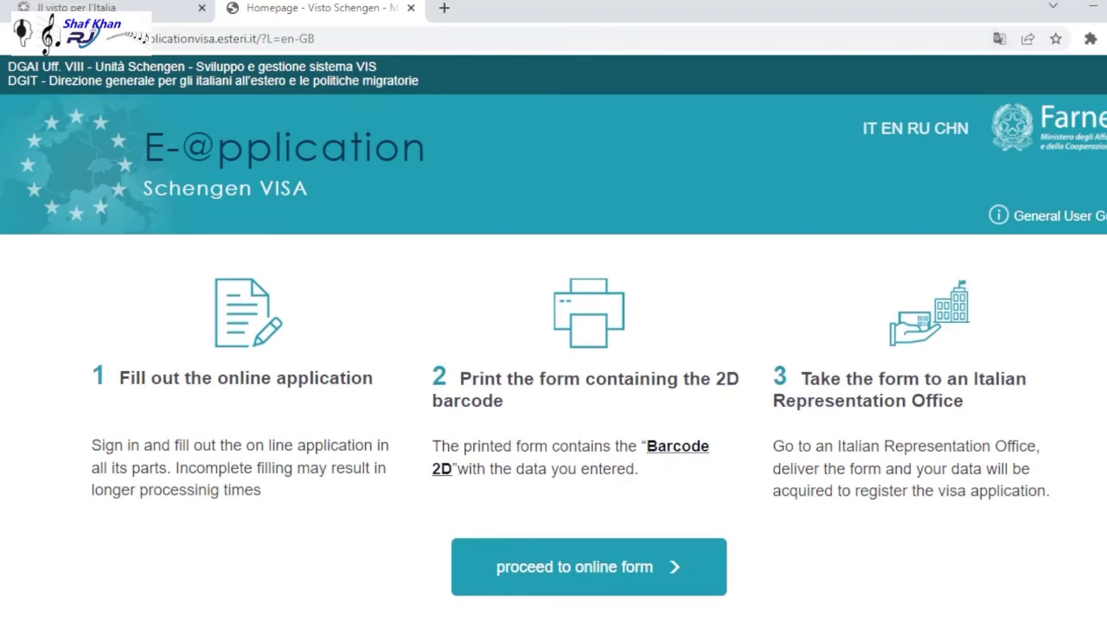
scroll(571, 421, "down", 1)
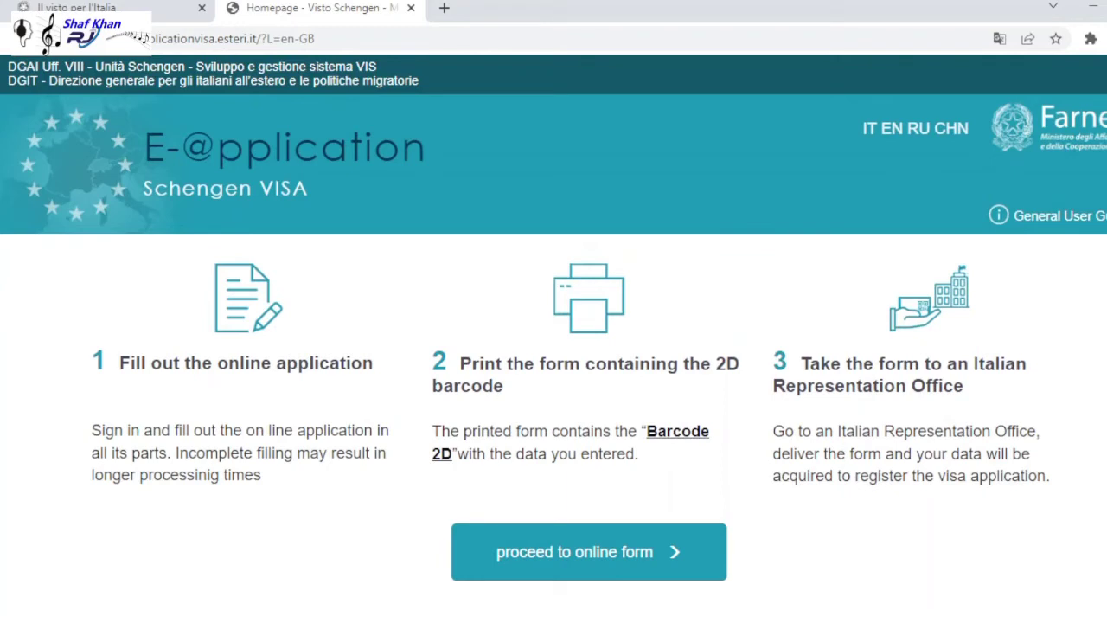
left_click(588, 551)
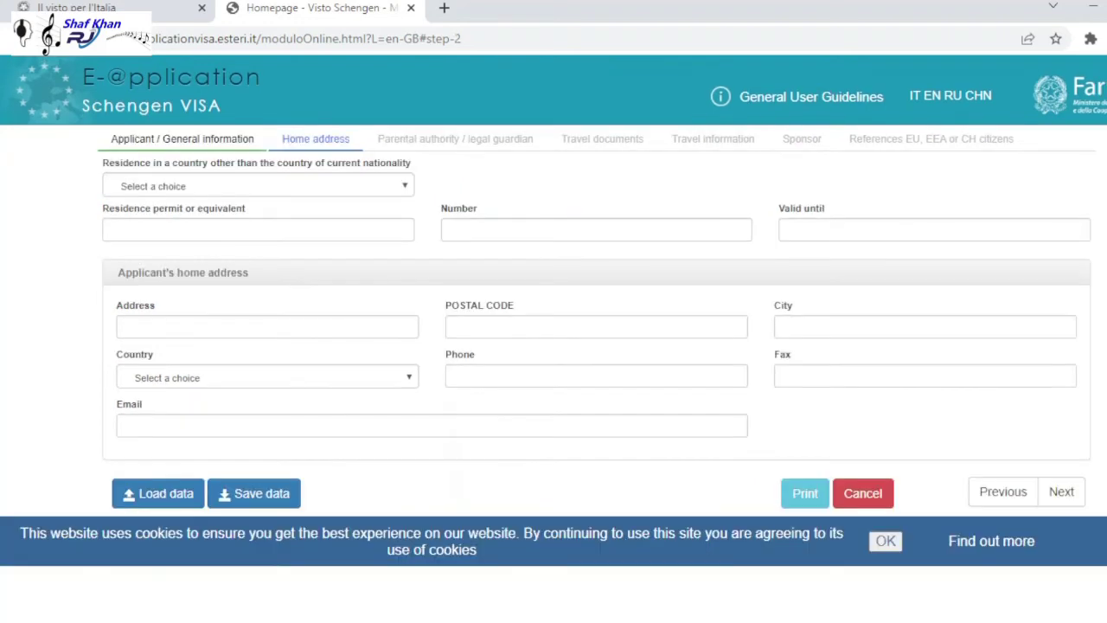
- Answer No to residence in a country other than your nationality
left_click(257, 186)
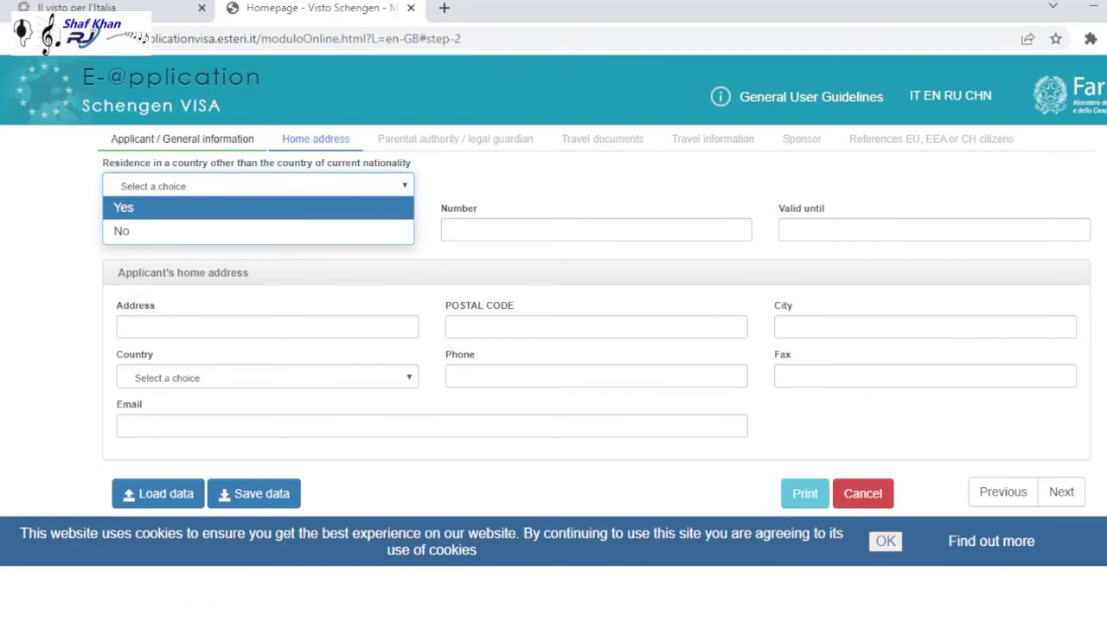
key("Down")
key("Return")
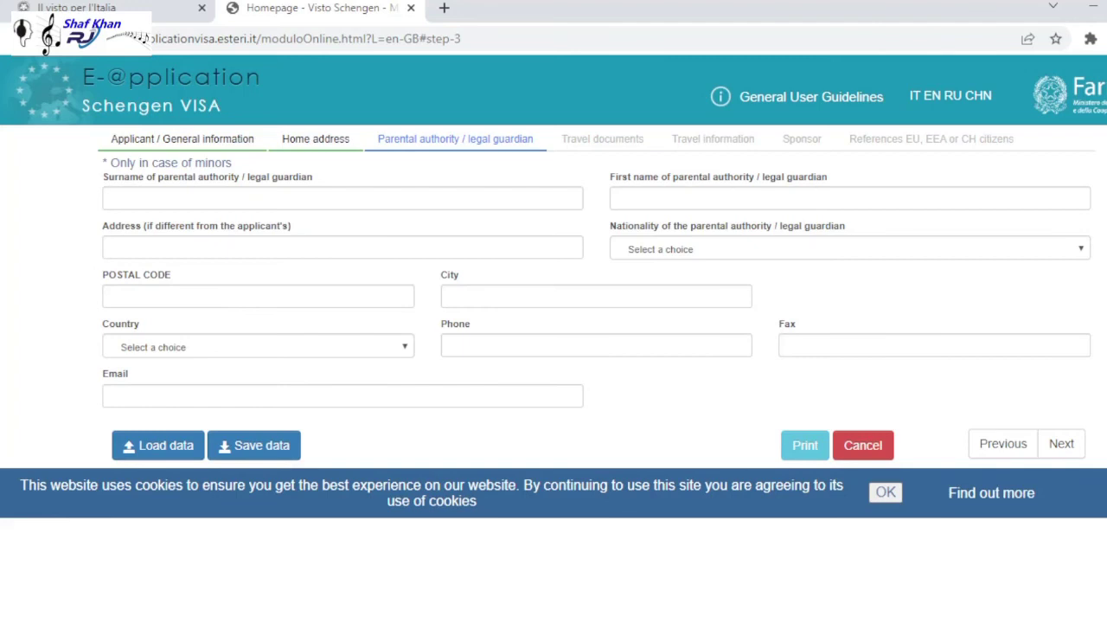
- Enter the legal guardian's surname and first name, then continue to Travel documents
left_click(342, 198)
type("adam")
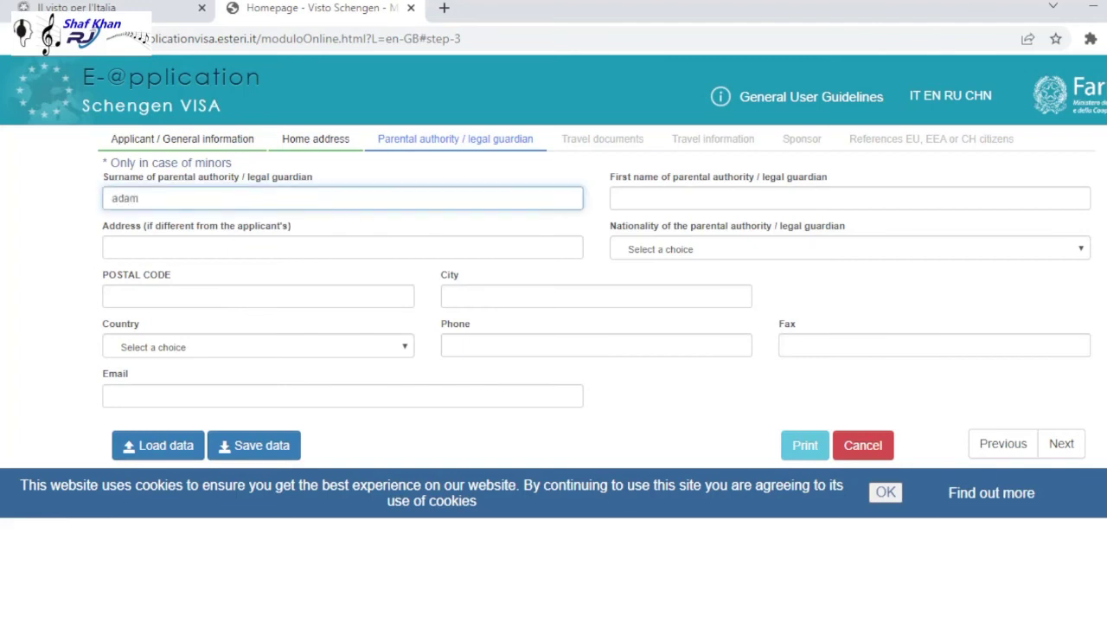
key("Tab")
type("adam")
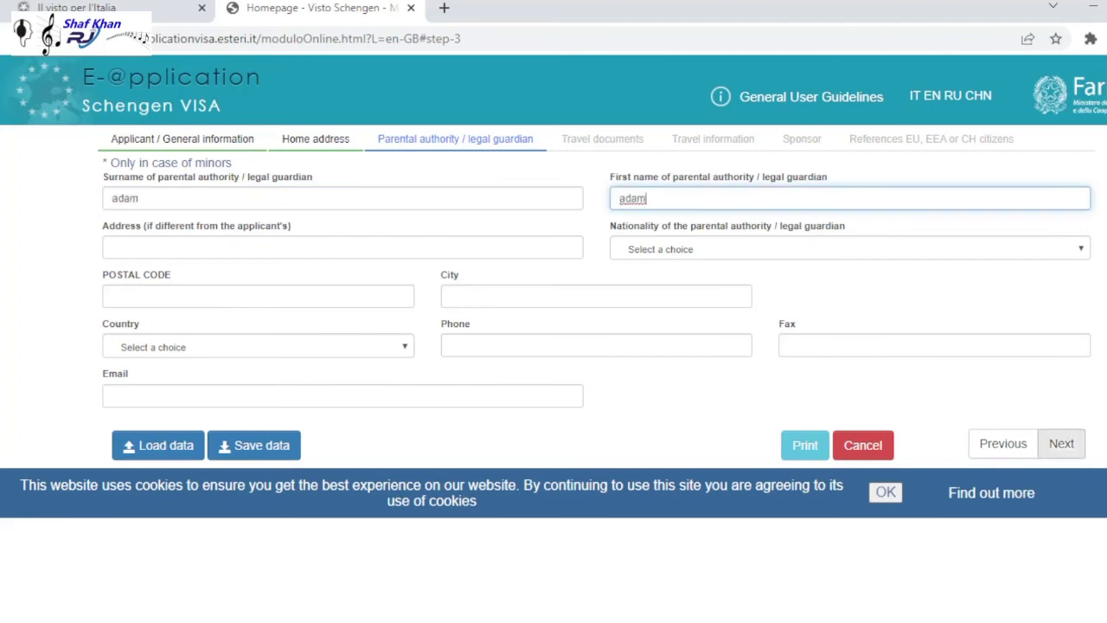
left_click(1061, 442)
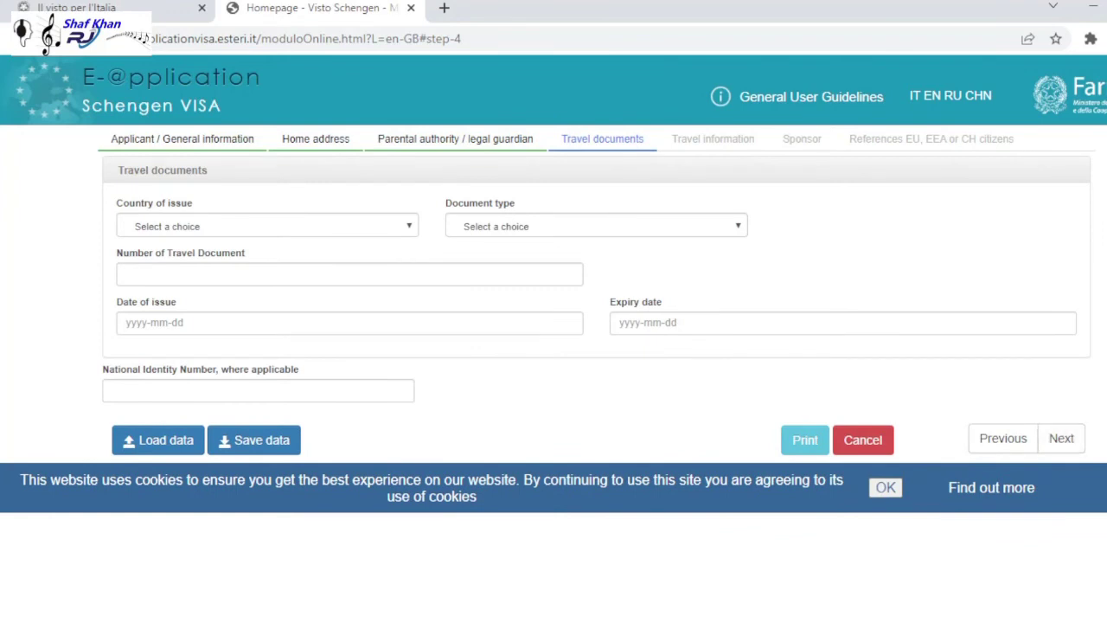
- Record a PAK - PAKISTAN ORDINARY PASSPORT and enter its travel document number
left_click(267, 225)
type("pak")
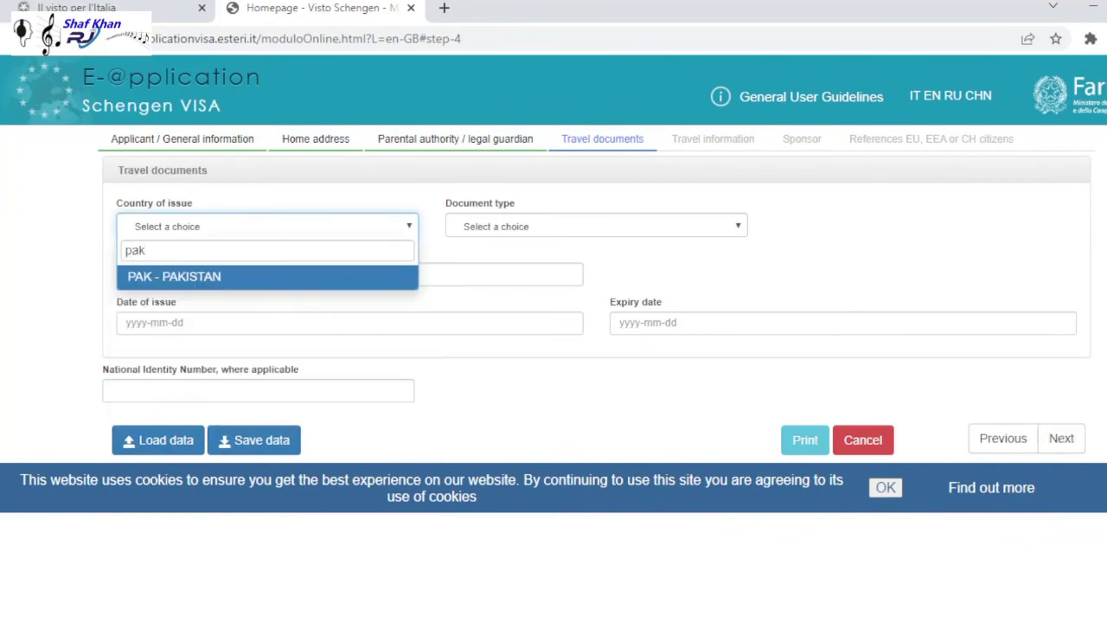
key("Return")
key("Tab")
key("Down")
key("Down")
key("Up")
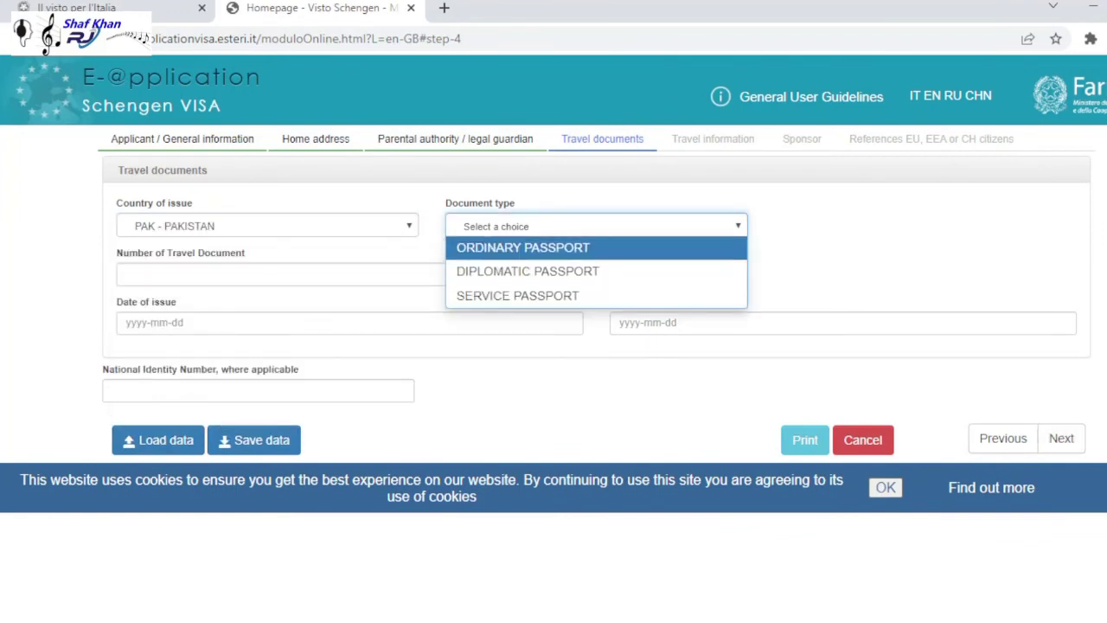
key("Return")
key("Tab")
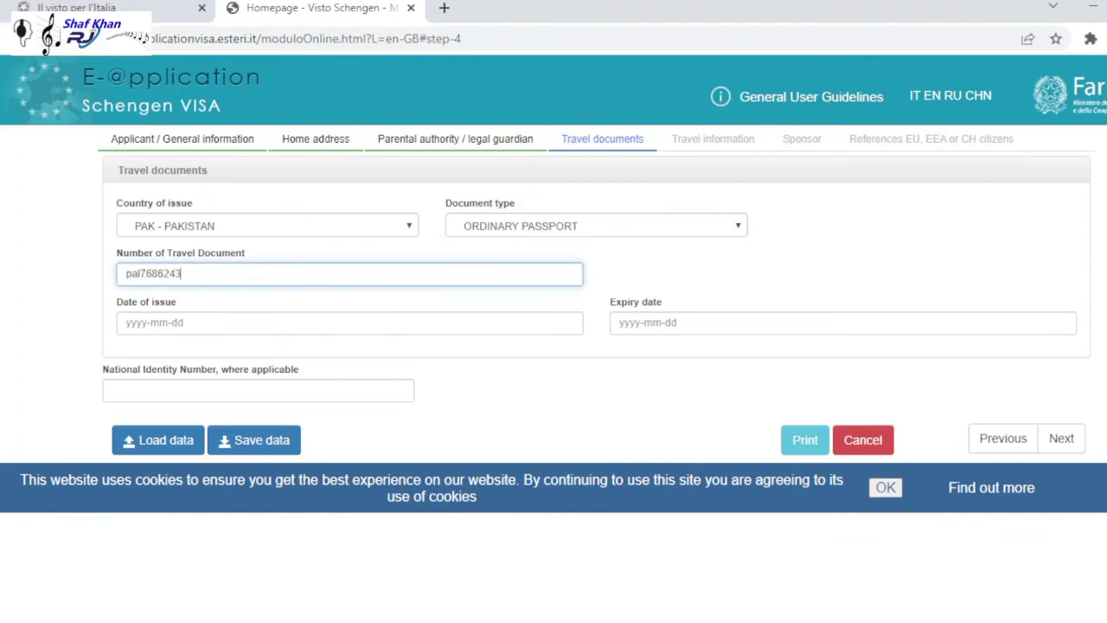
key("Tab")
key("Tab")
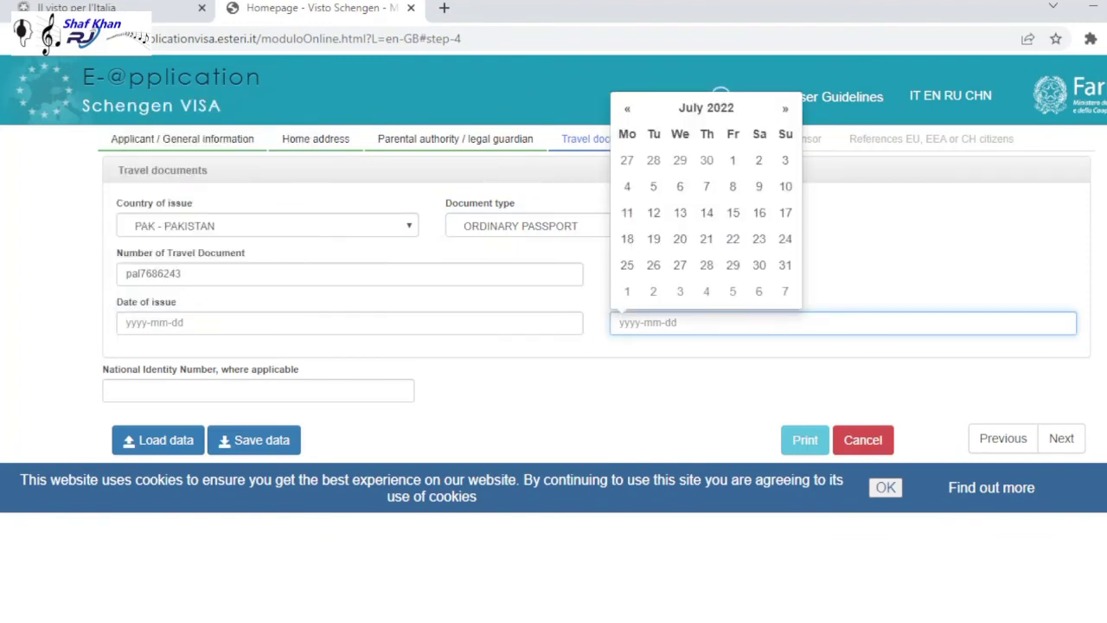
- Set the passport expiry date to 14 September 2023 and continue to Travel information
left_click(785, 108)
left_click(785, 108)
left_click(785, 108)
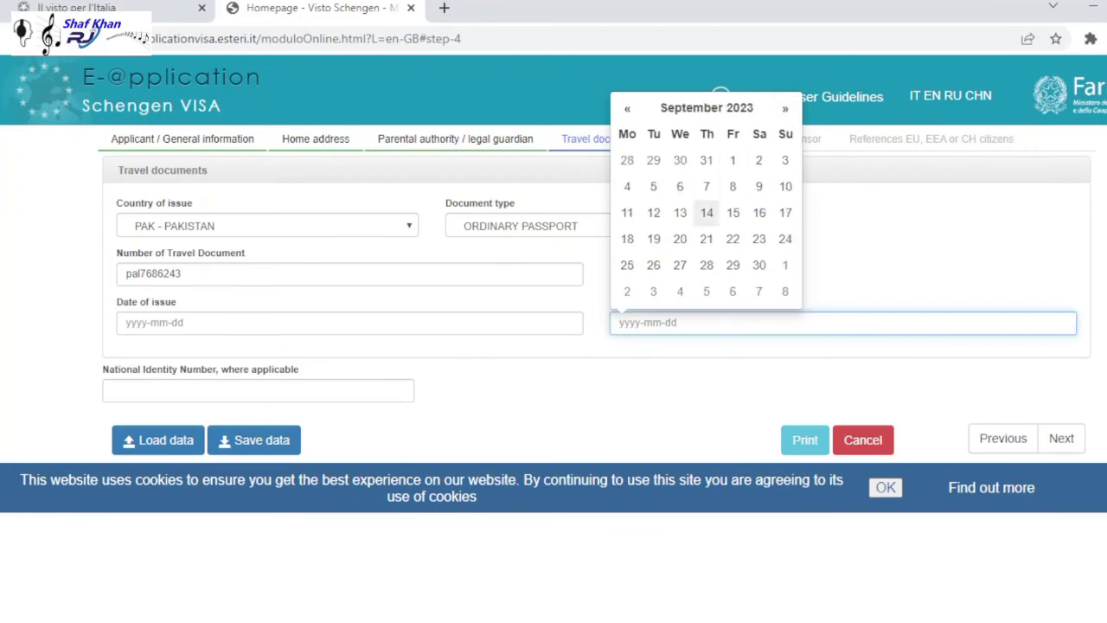
left_click(707, 212)
left_click(1061, 439)
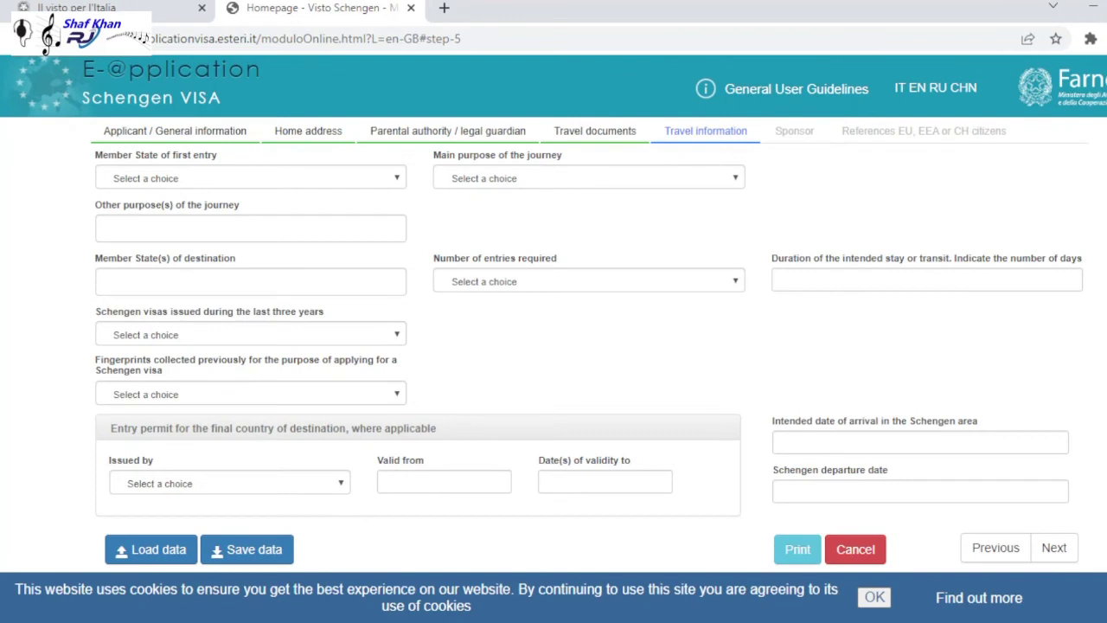
- Choose ITA - ITALY as the first entry state and Tourism as the main purpose
left_click(251, 179)
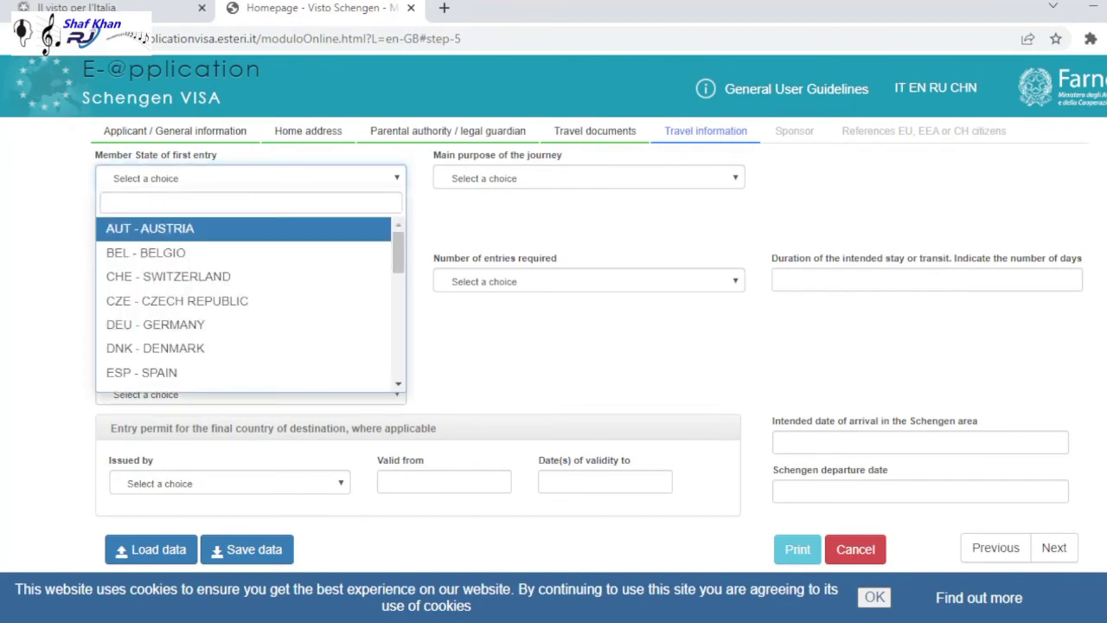
type("it")
key("Return")
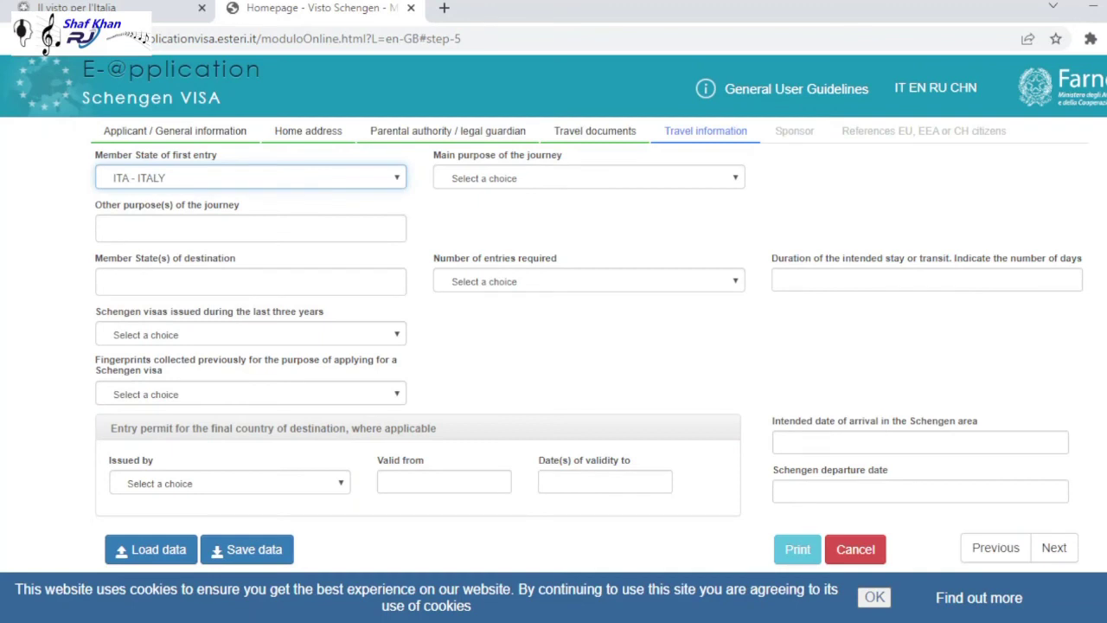
left_click(588, 178)
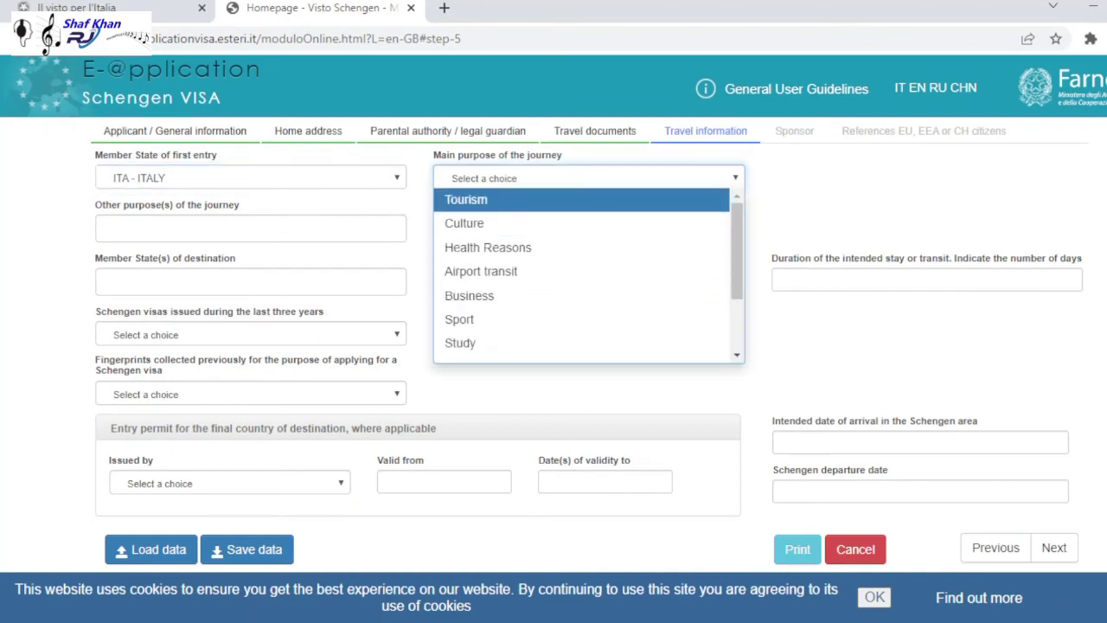
key("Return")
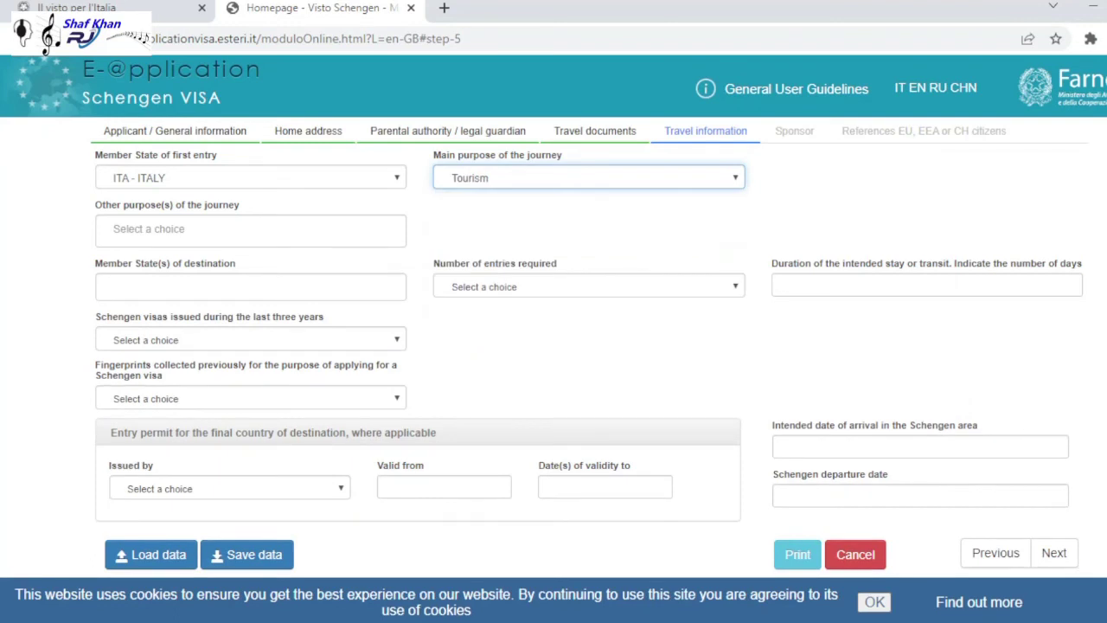
- Answer No for previous Schengen visas and fingerprints, then move on to Sponsor
left_click(251, 339)
key("Down")
key("Return")
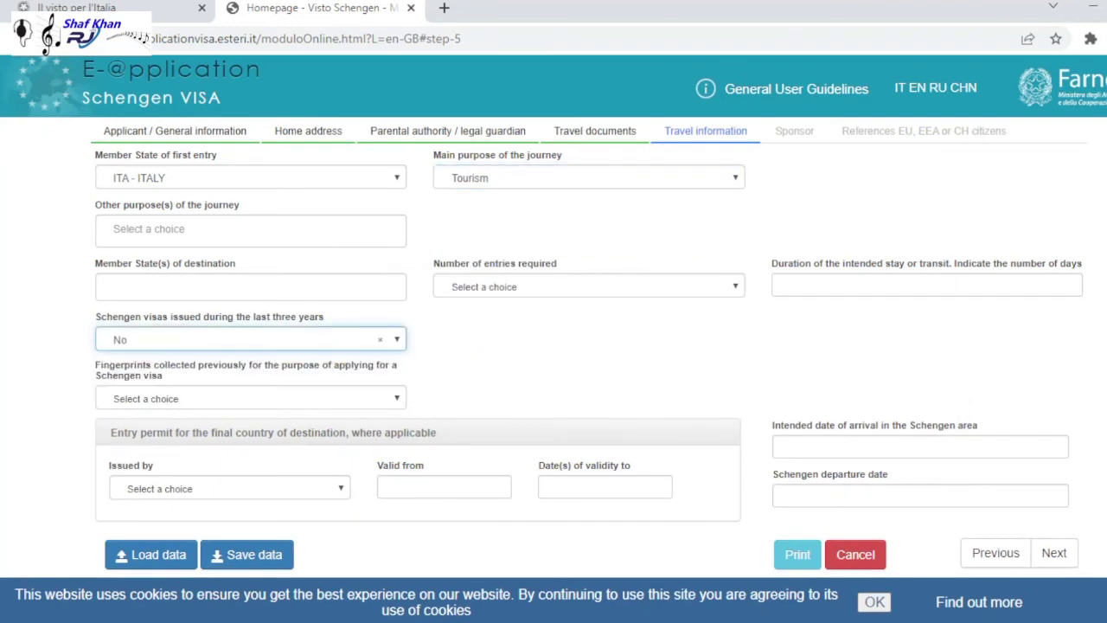
key("Tab")
key("Down")
key("Down")
key("Return")
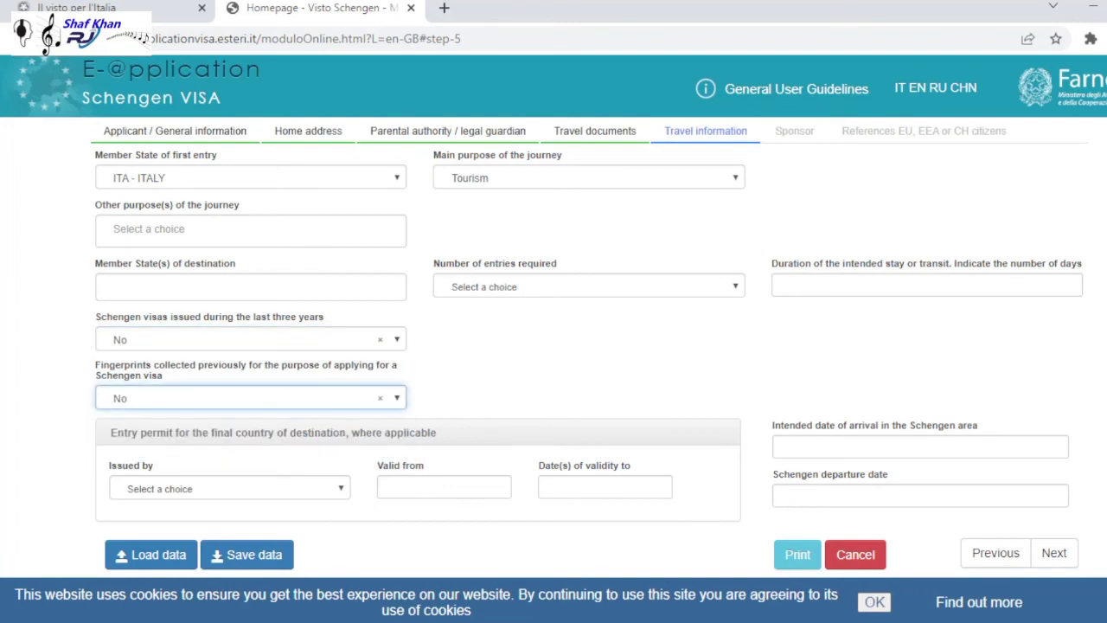
left_click(1054, 552)
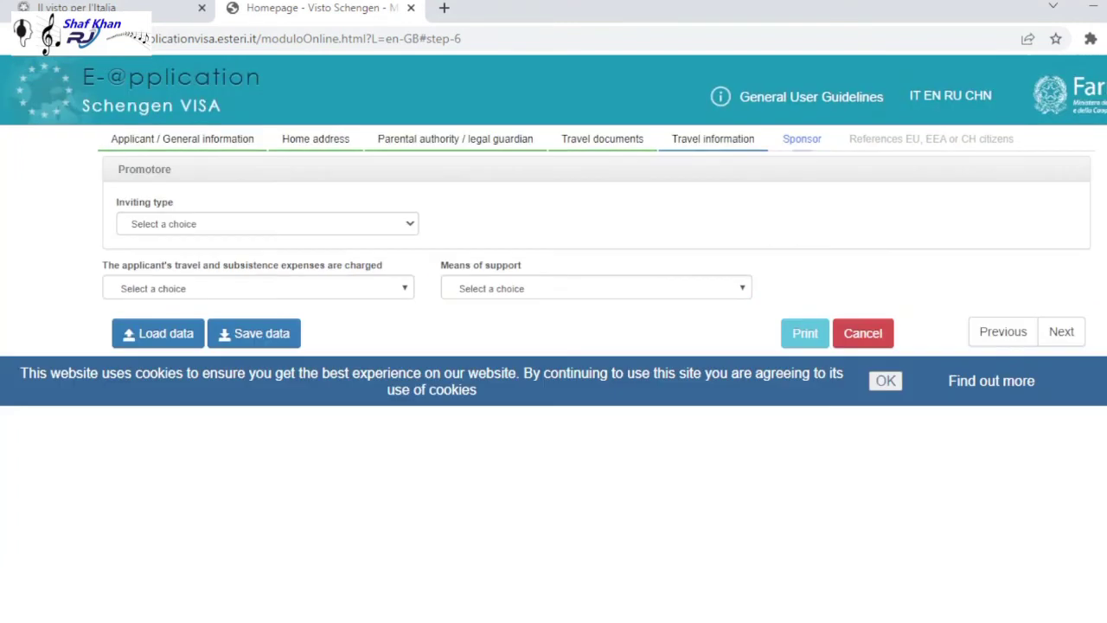
- Set the inviting type to Hotel / temporary accommodation
key("Tab")
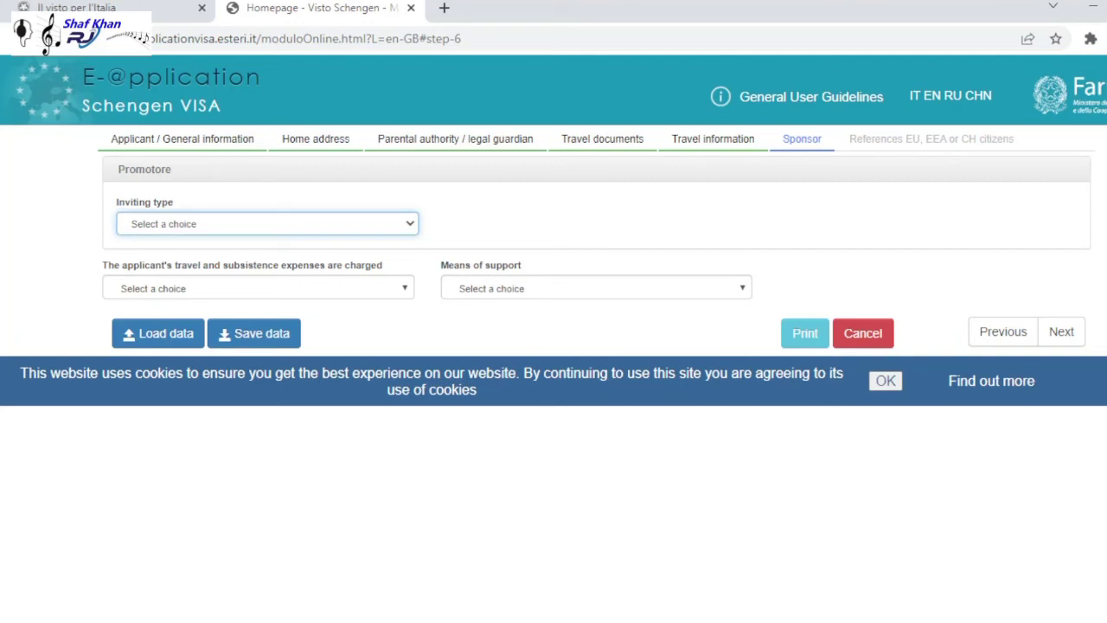
key("Down")
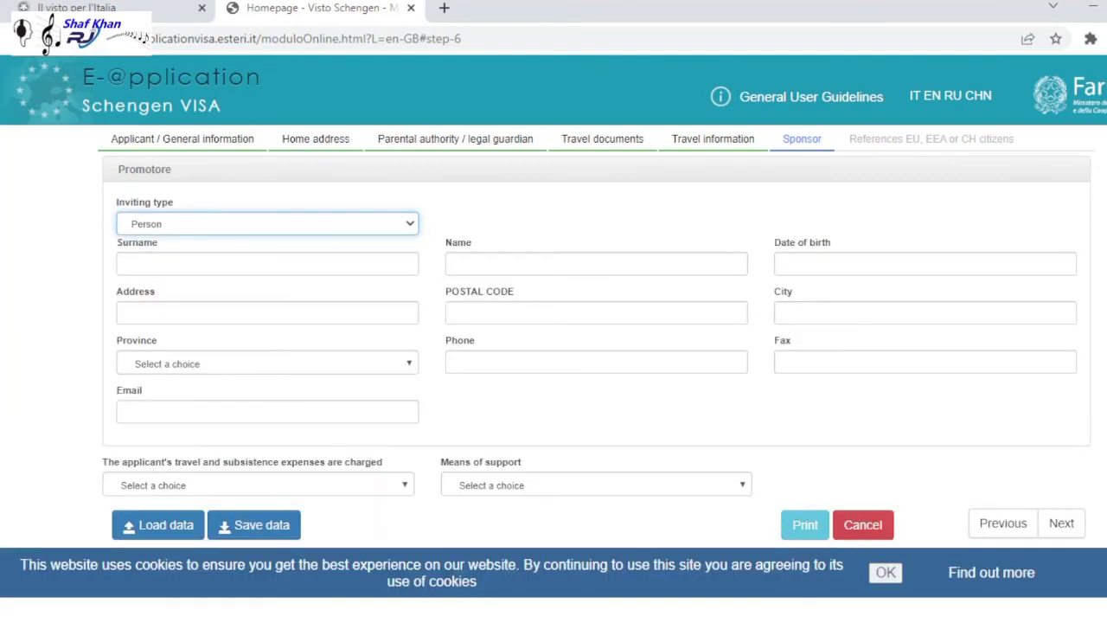
key("Tab")
key("shift+Tab")
key("Down")
- Enter hotel name 'hotel', a placeholder address, and province AN - Ancona
key("Tab")
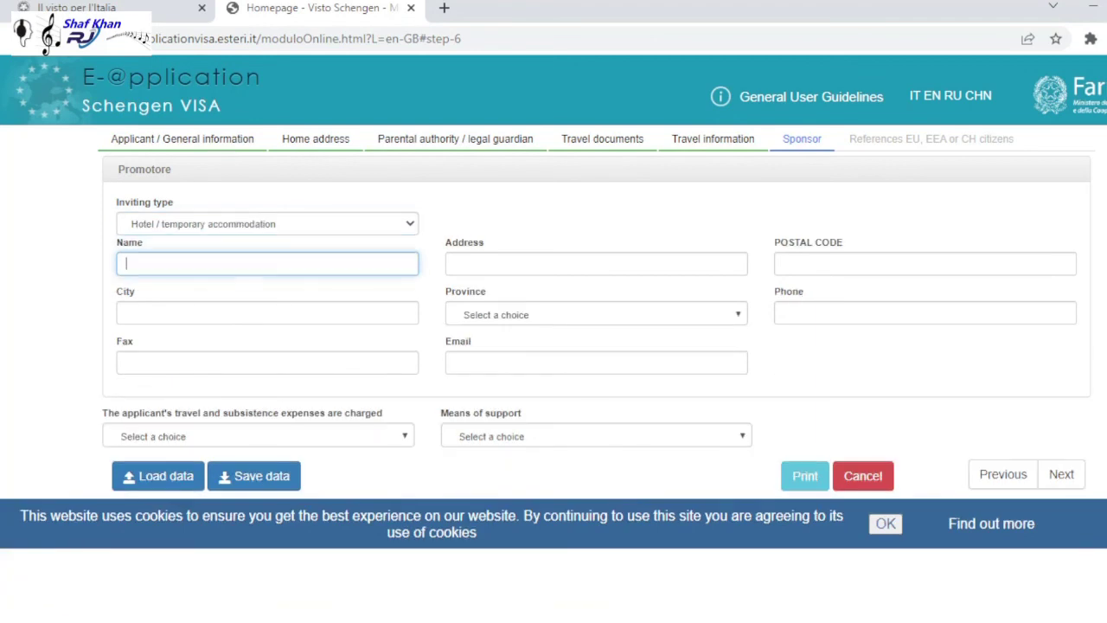
type("hotel")
key("Tab")
type("gagahgf")
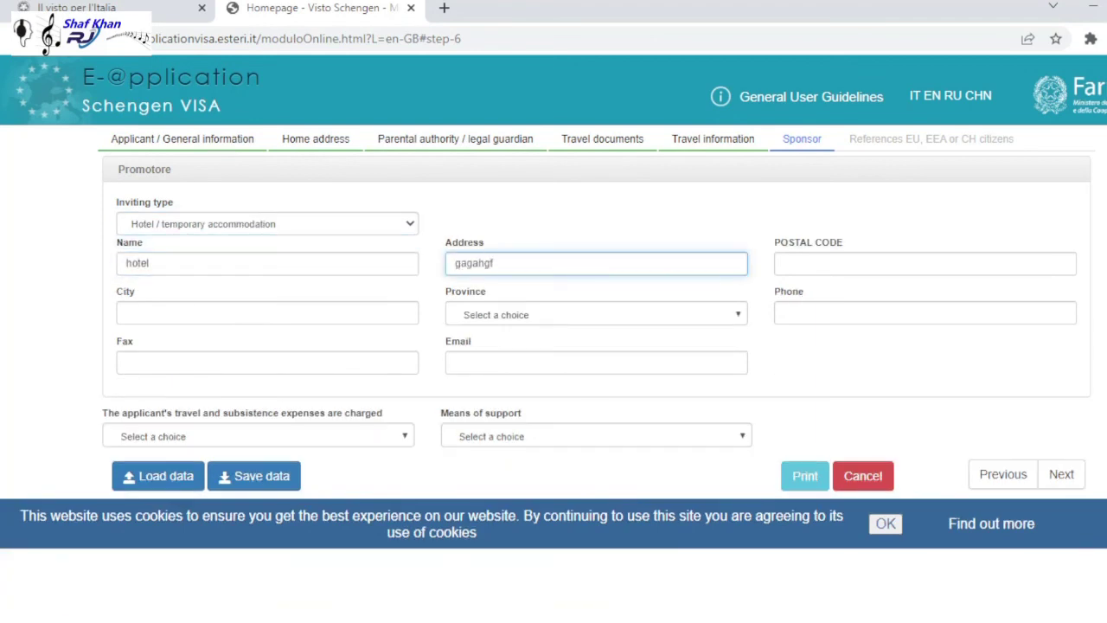
key("Tab")
left_click(596, 313)
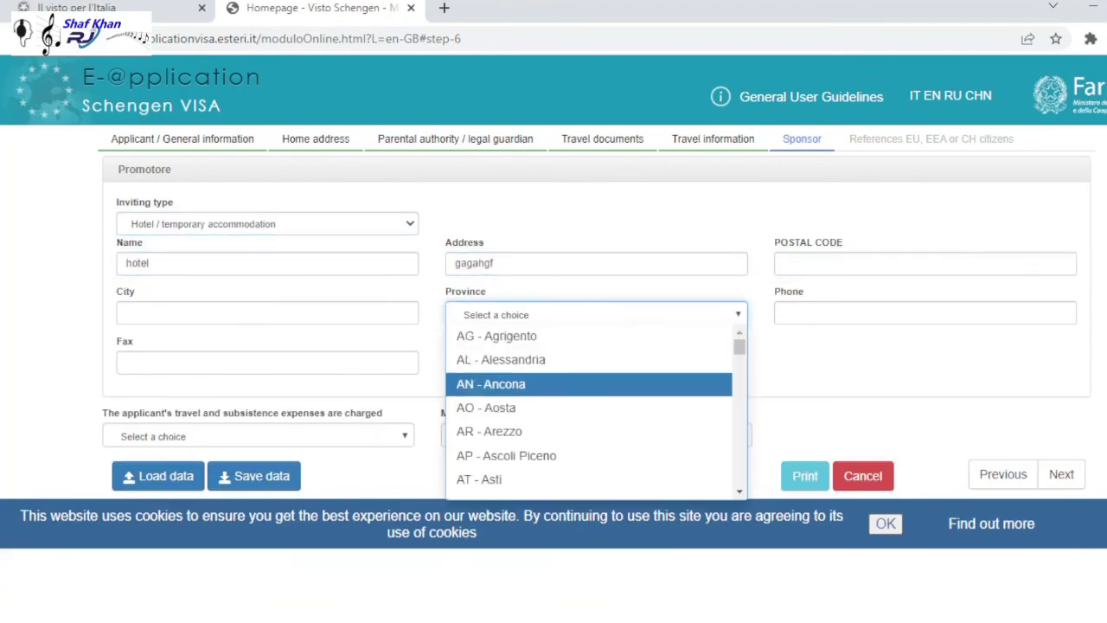
key("Down")
key("Return")
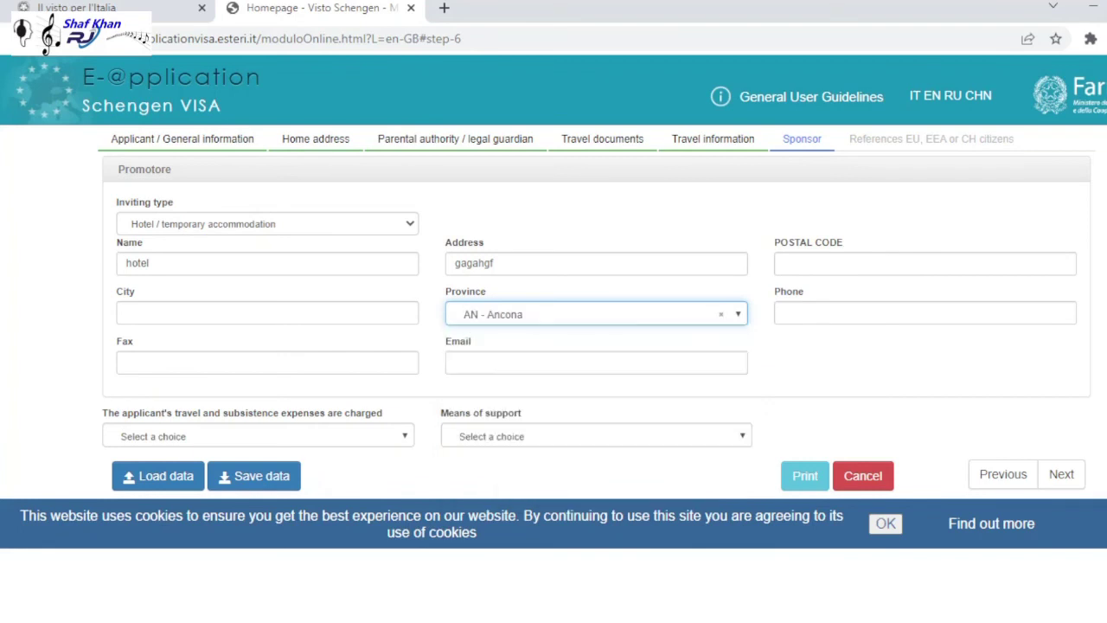
- Move to the References EU, EEA or CH citizens step and click through its blank fields
left_click(1060, 473)
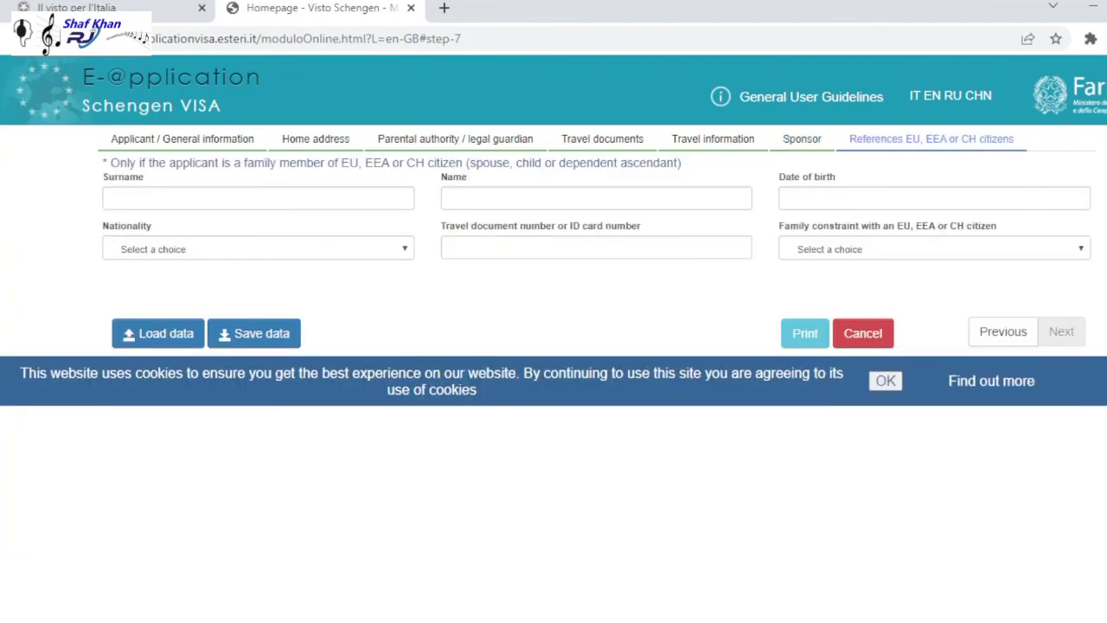
left_click(257, 198)
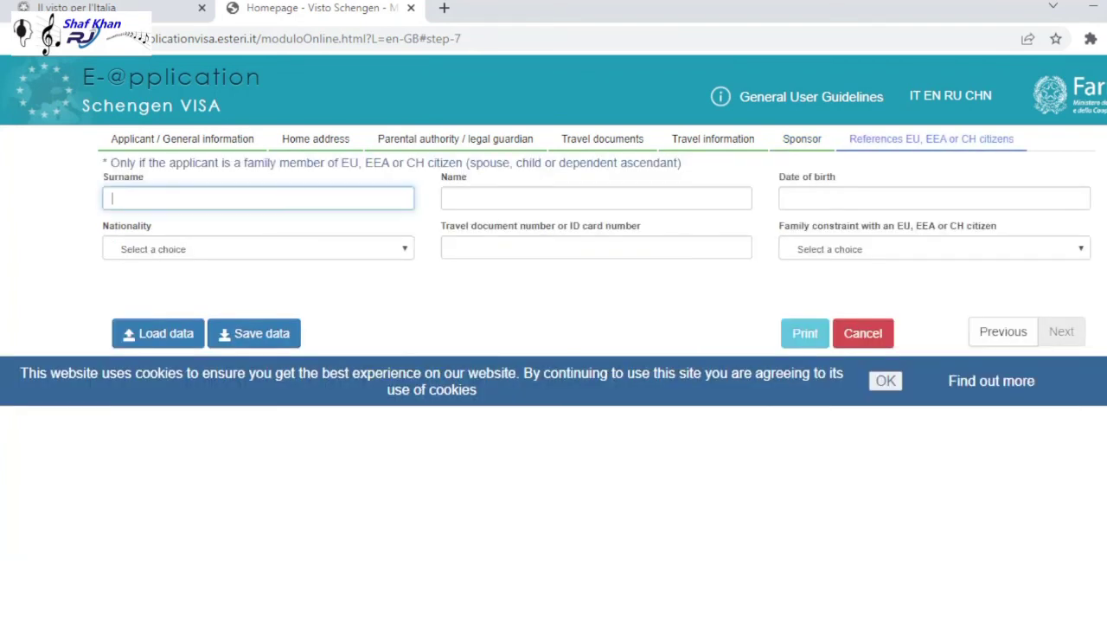
left_click(596, 198)
left_click(258, 249)
left_click(595, 247)
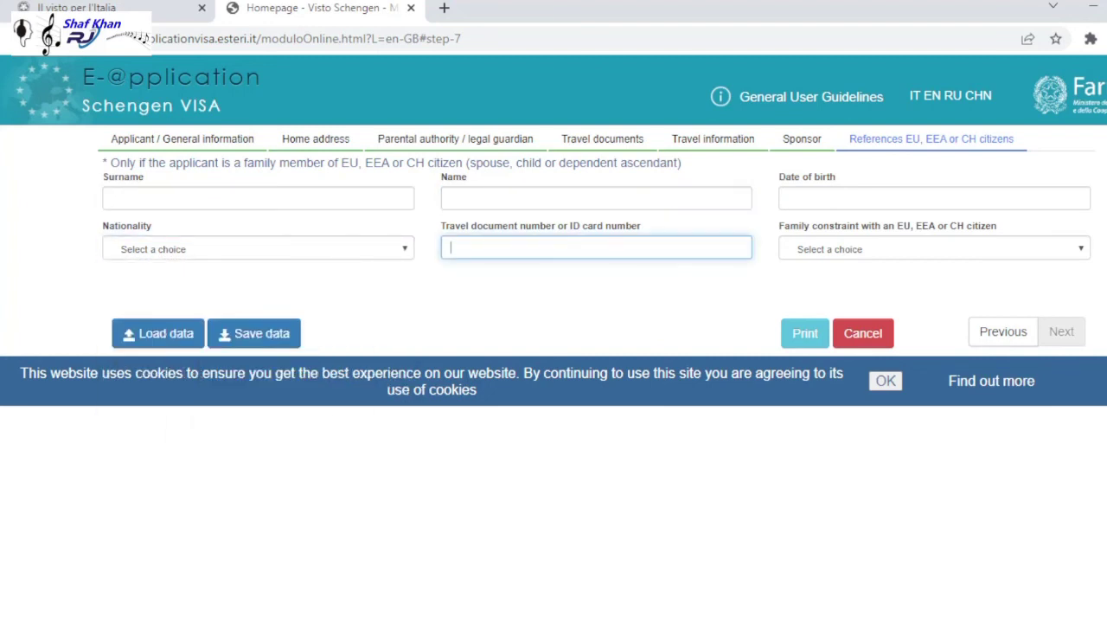
left_click(934, 248)
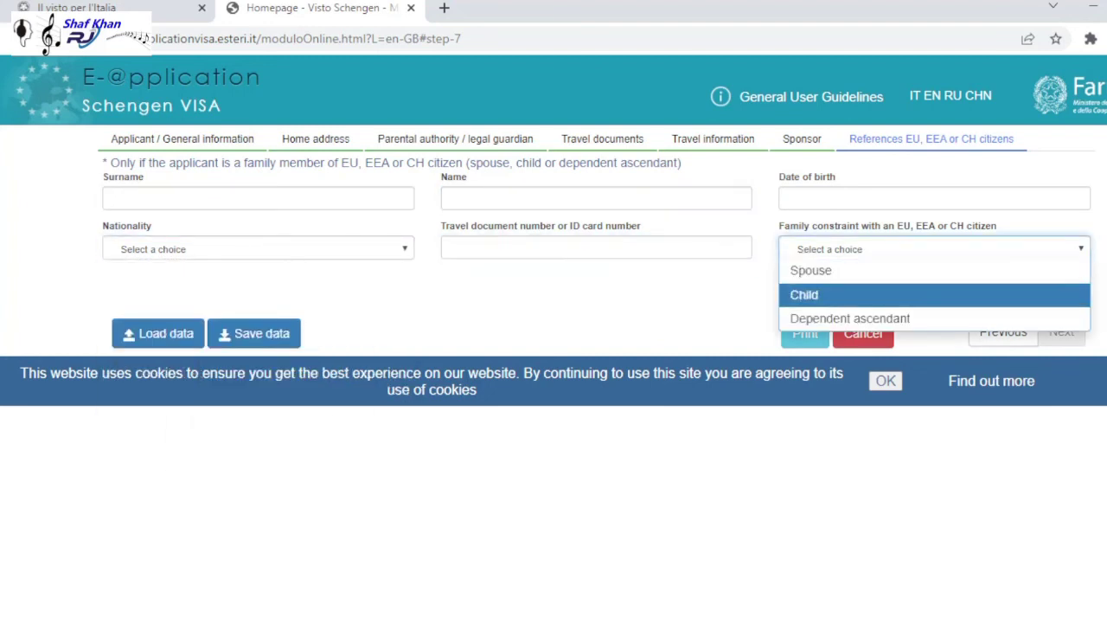
key("Escape")
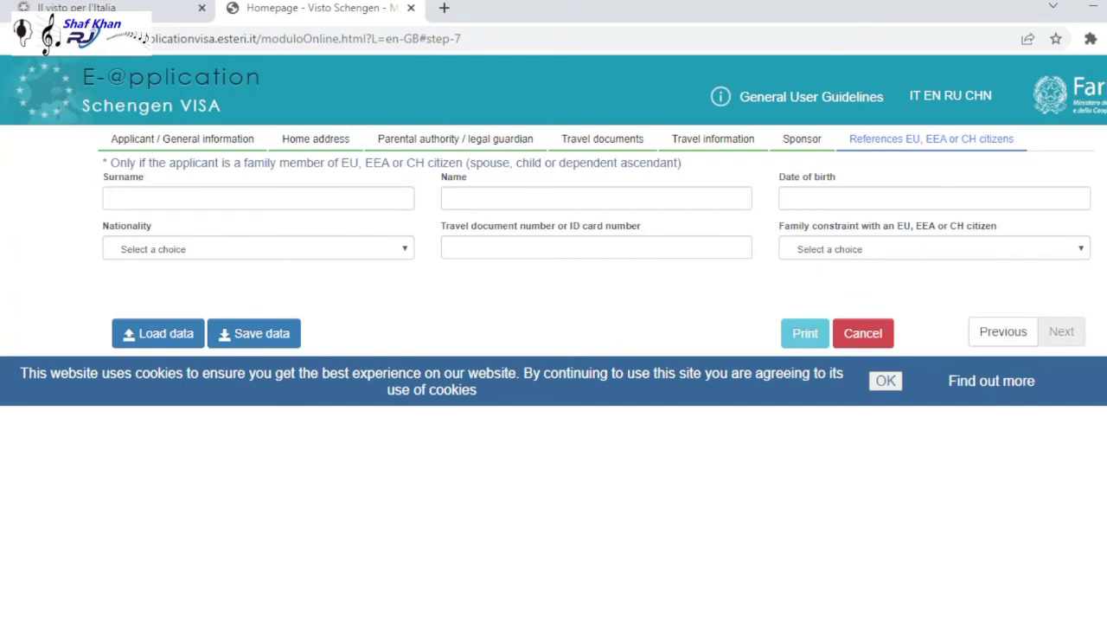
- Go through the surname, name, nationality, document and relationship fields again, leaving them empty
left_click(258, 198)
left_click(596, 198)
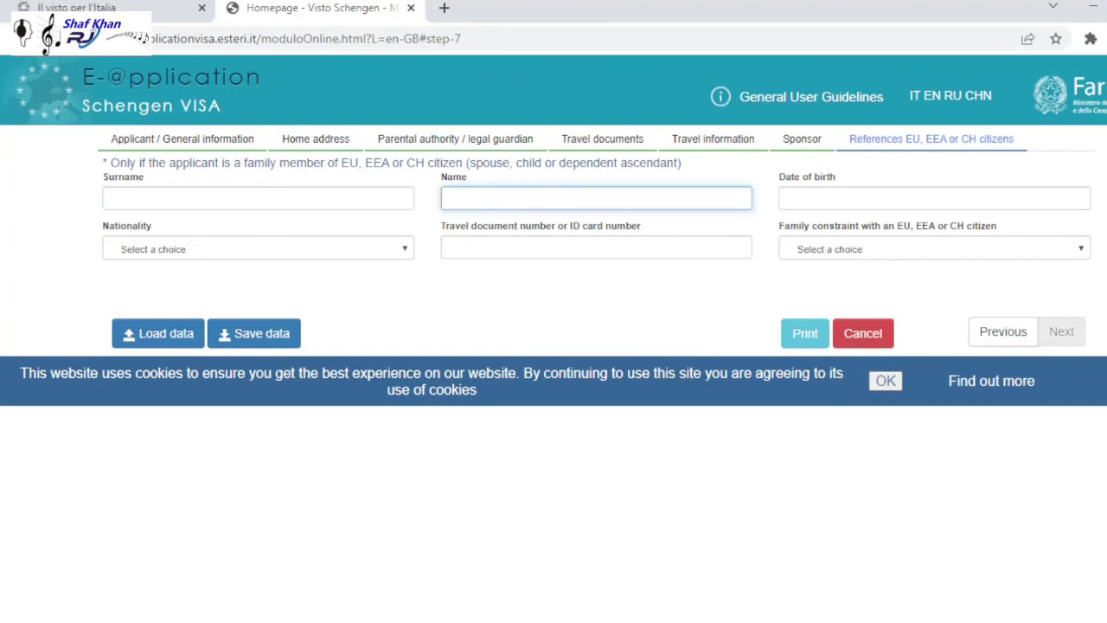
left_click(257, 248)
left_click(595, 248)
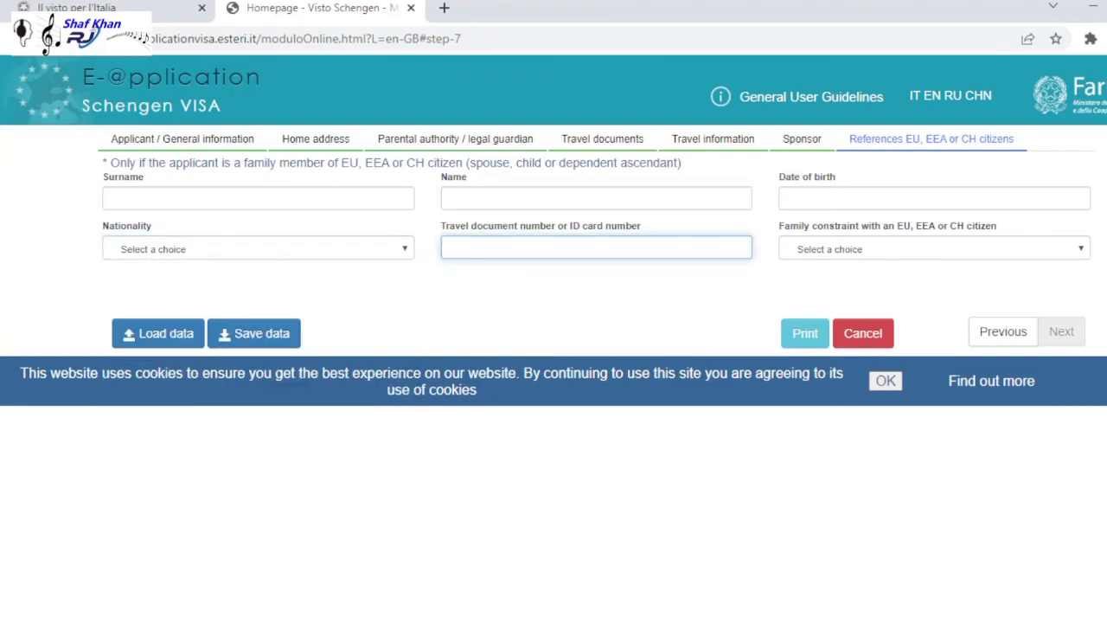
left_click(934, 248)
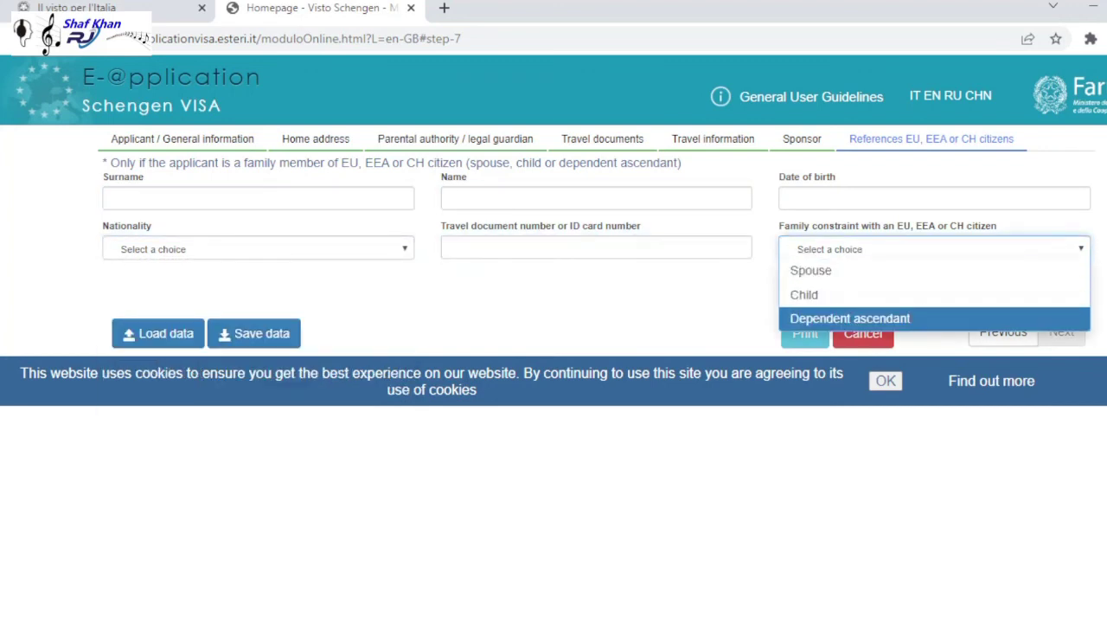
key("Escape")
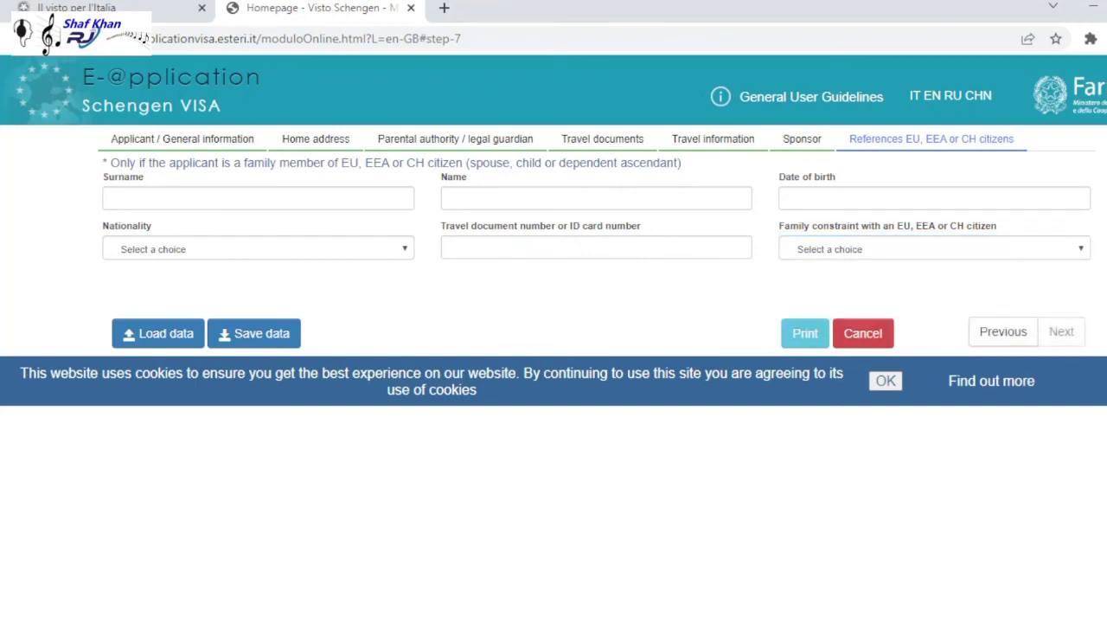
left_click(257, 198)
type("sfgah")
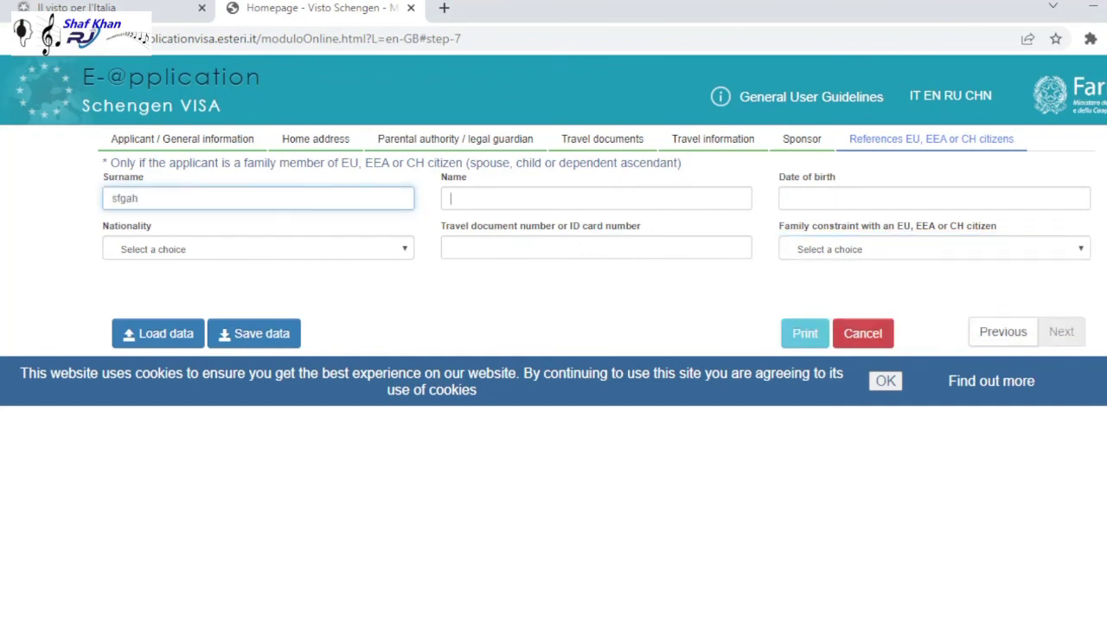
key("Tab")
type("shfs")
key("Tab")
key("Return")
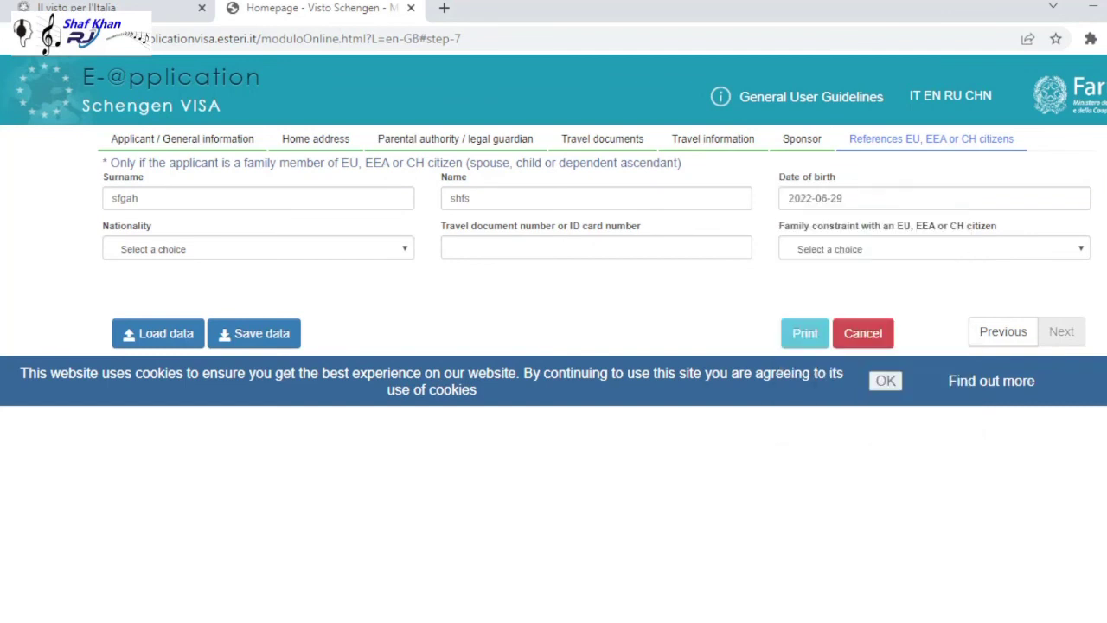
double_click(800, 198)
type("1990")
key("Tab")
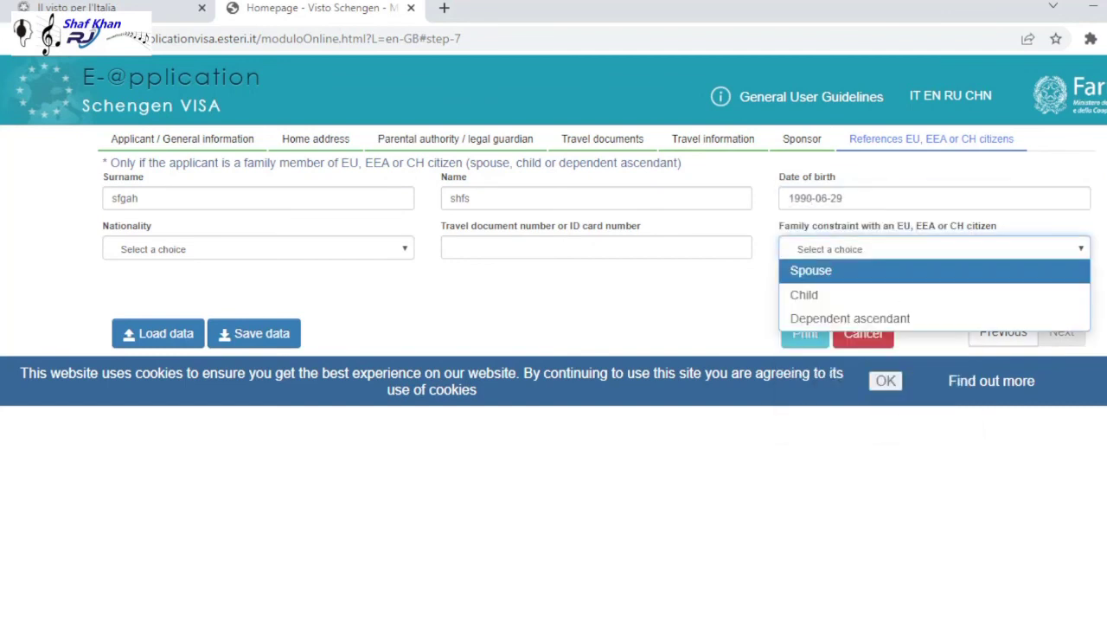
- Choose Dependent ascendant and ITA - ITALY, leaving the travel document number blank
key("Down")
key("Down")
key("Return")
key("shift+Tab")
key("shift+Tab")
type("ita")
key("Return")
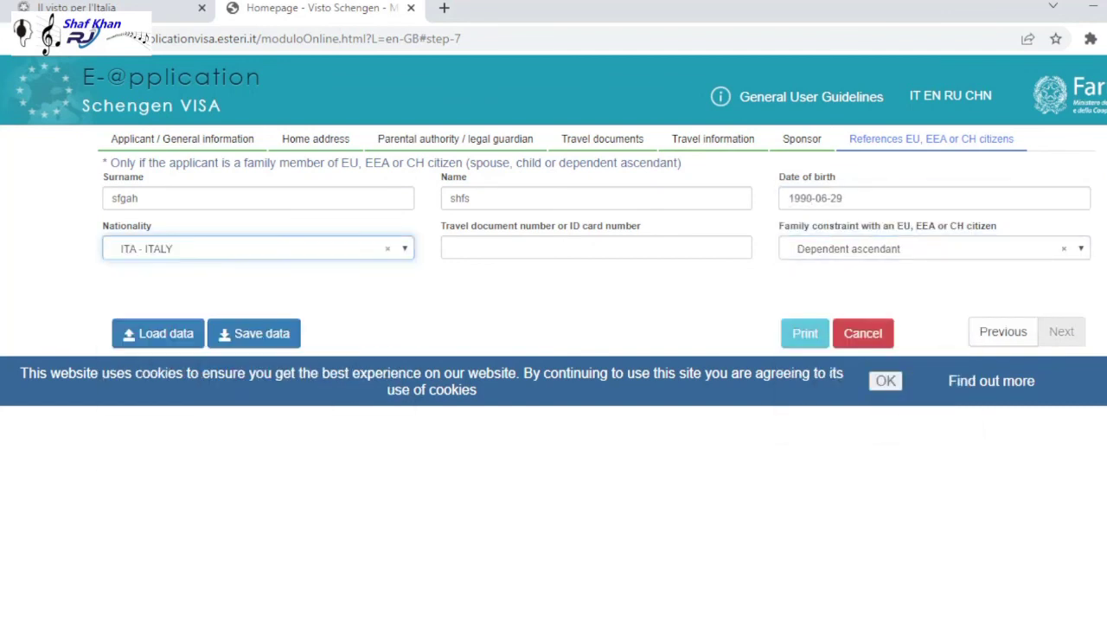
key("Tab")
type("tygh654367ddf")
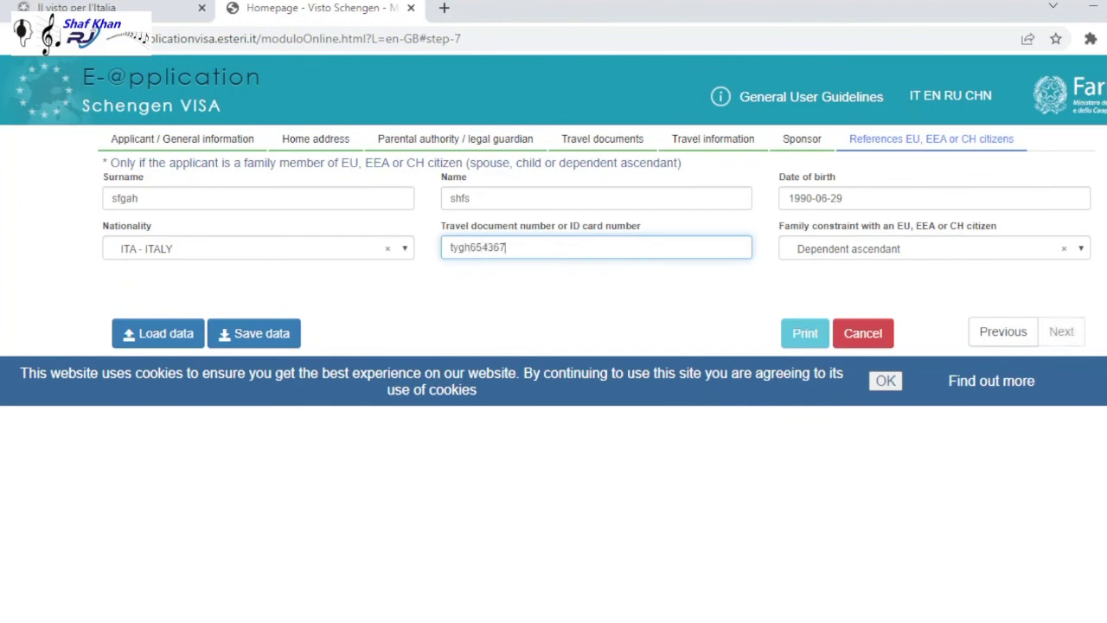
key("Tab")
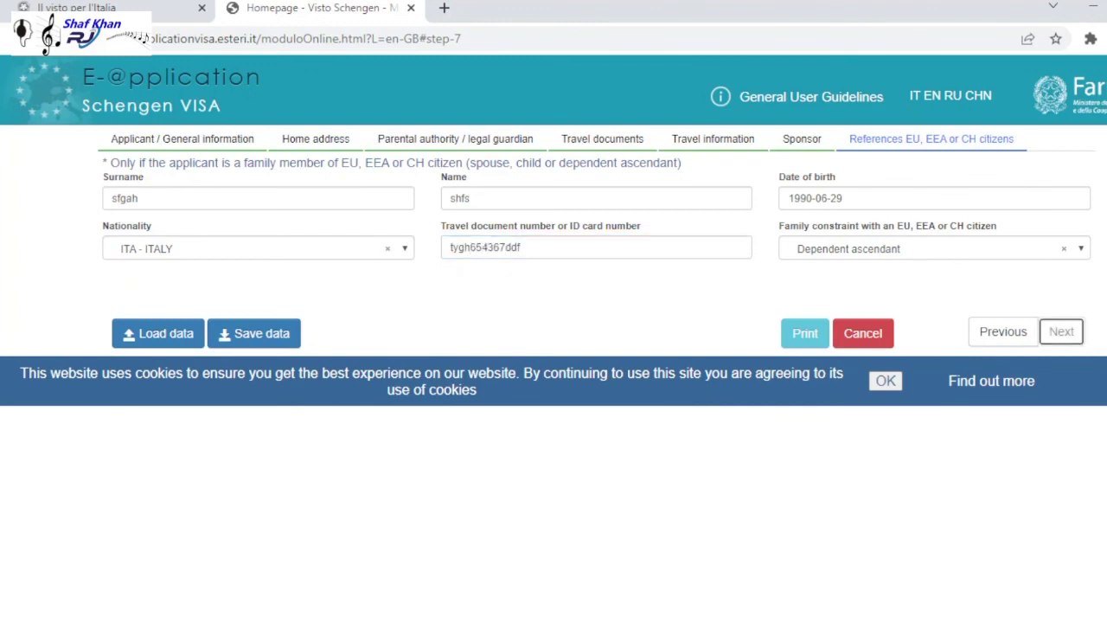
left_click(519, 247)
key("ctrl+a")
key("BackSpace")
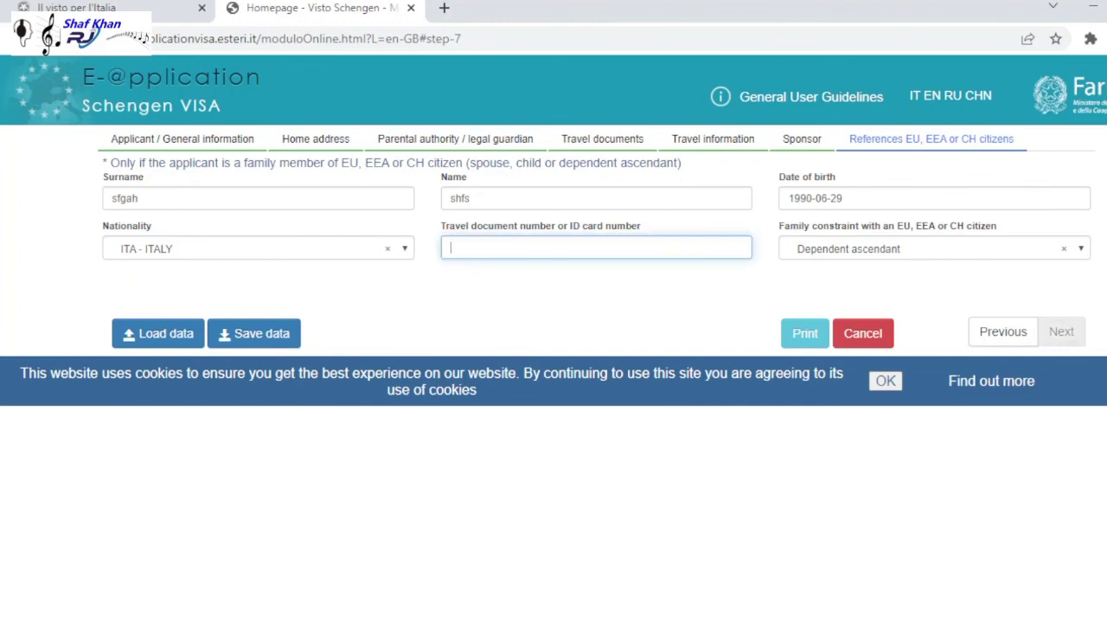
left_click(159, 333)
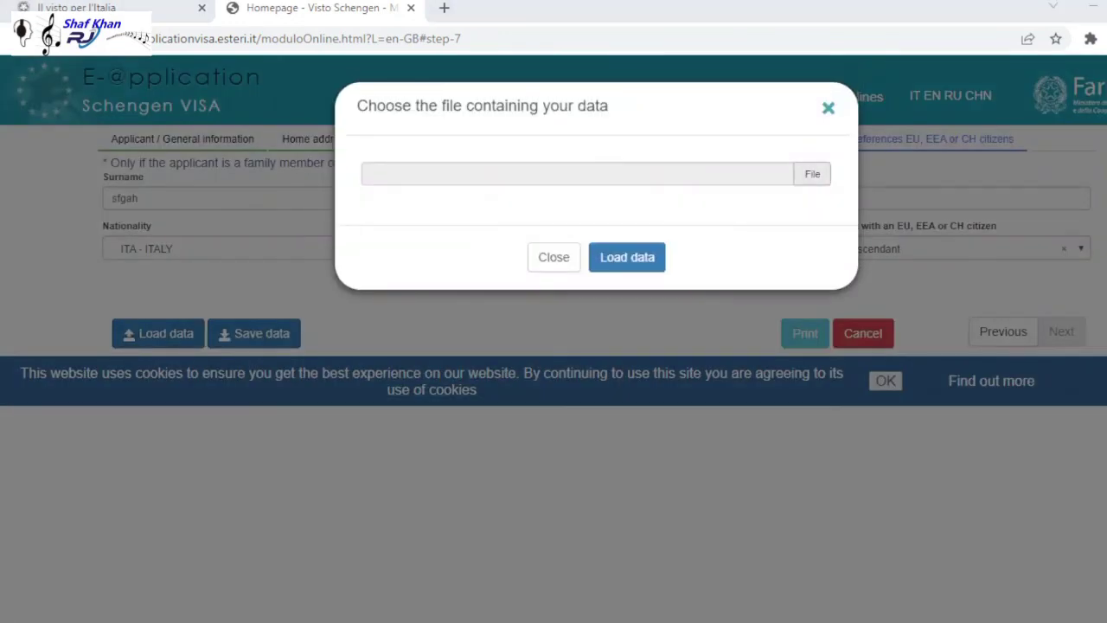
left_click(158, 333)
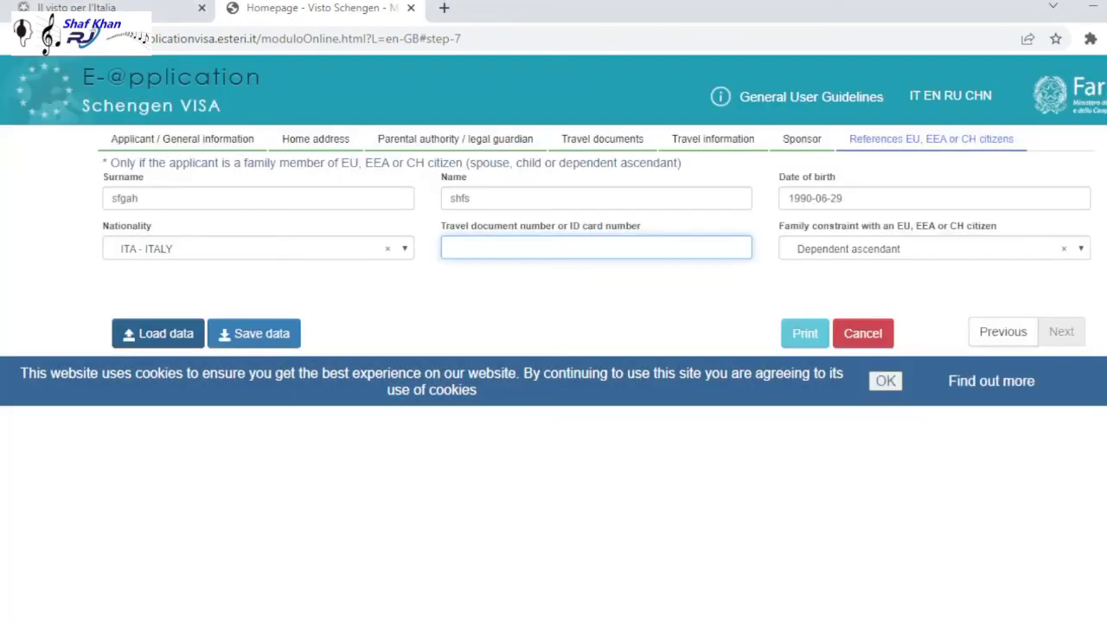
left_click(158, 333)
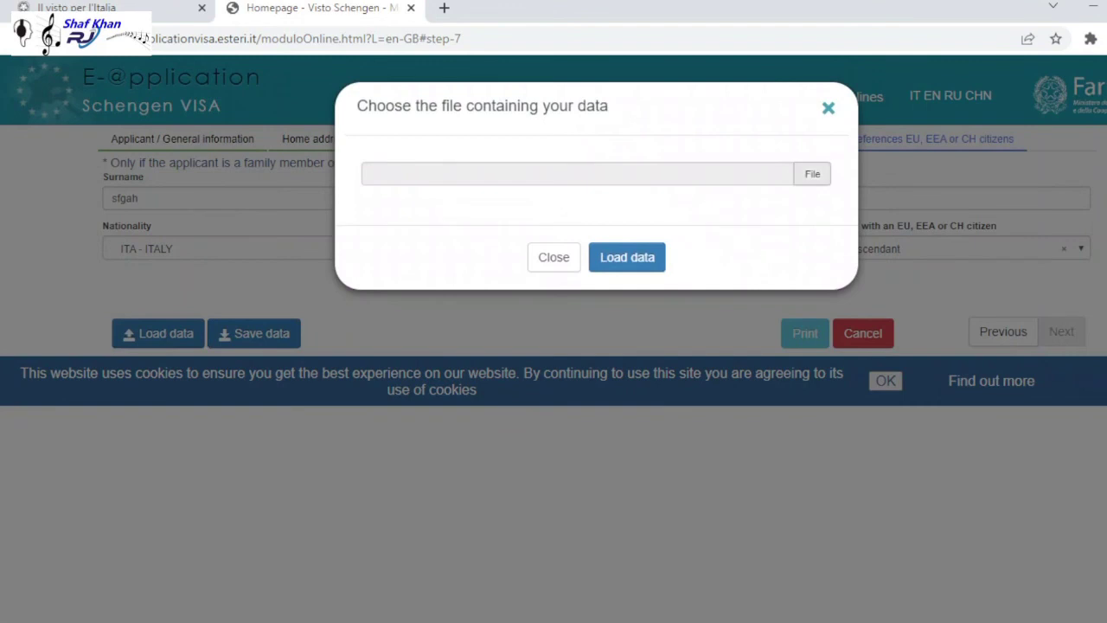
left_click(812, 174)
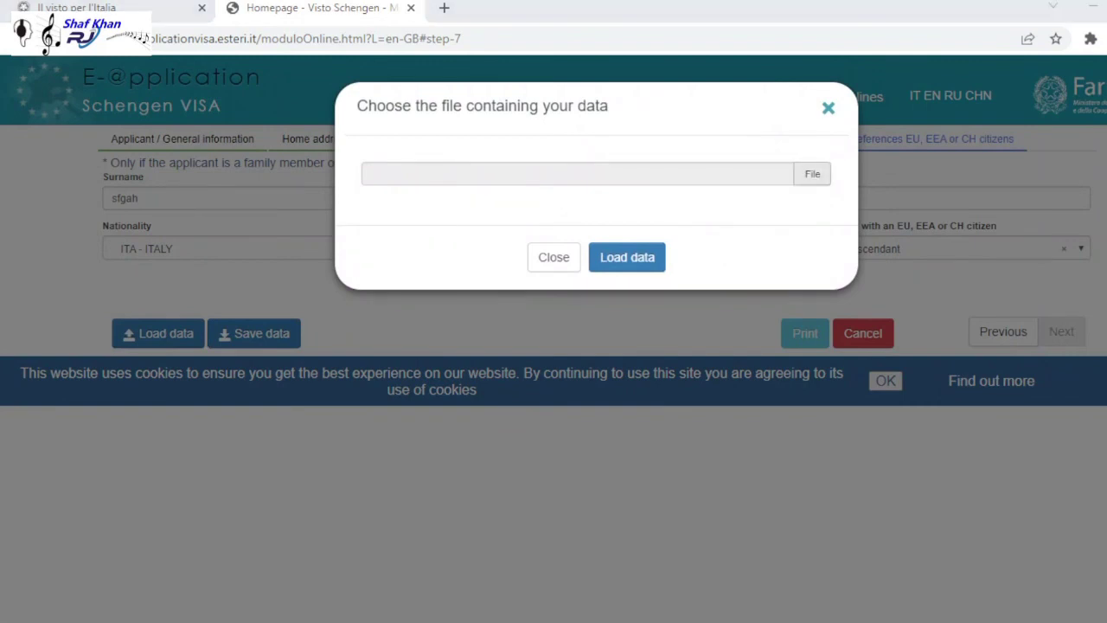
key("Escape")
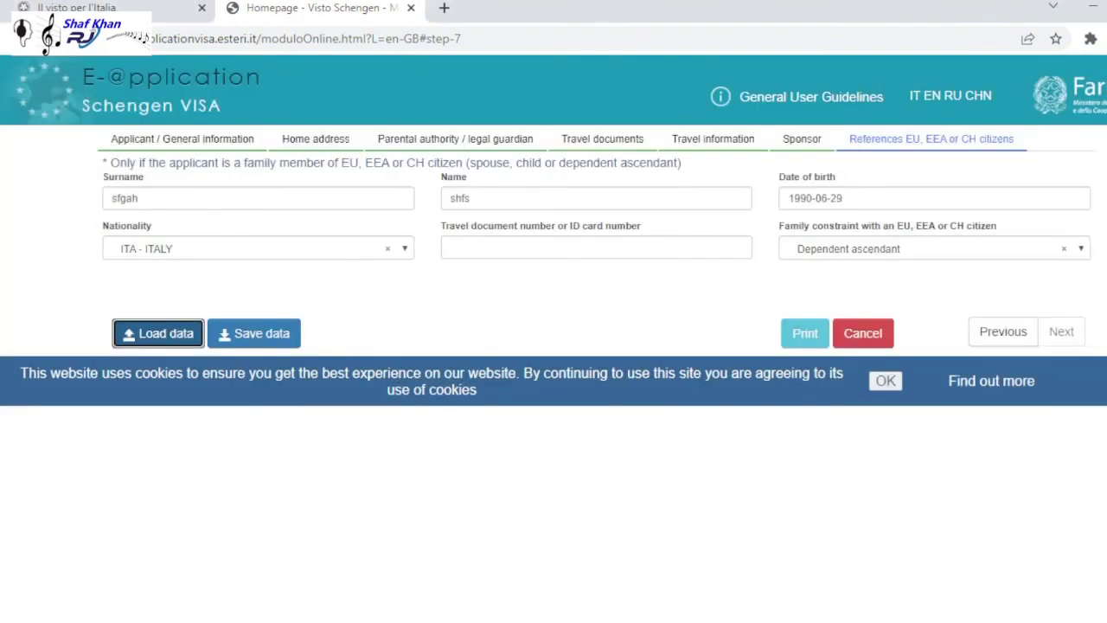